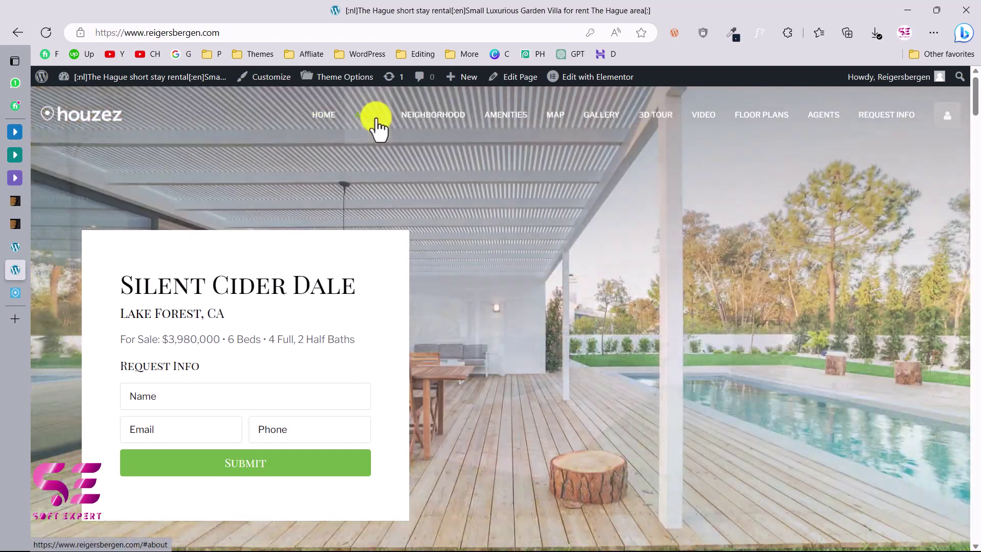
Jump in turn to the About, Neighborhood, Amenities, Gallery, 3D Tour, Video, Floor Plans, Agents and Request Info sections
left_click(376, 125)
left_click(439, 128)
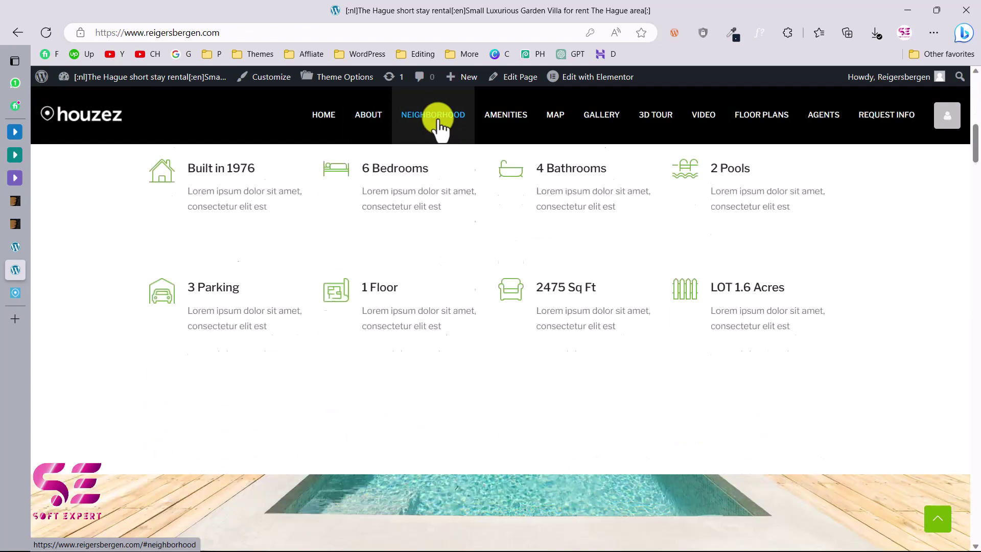
left_click(496, 129)
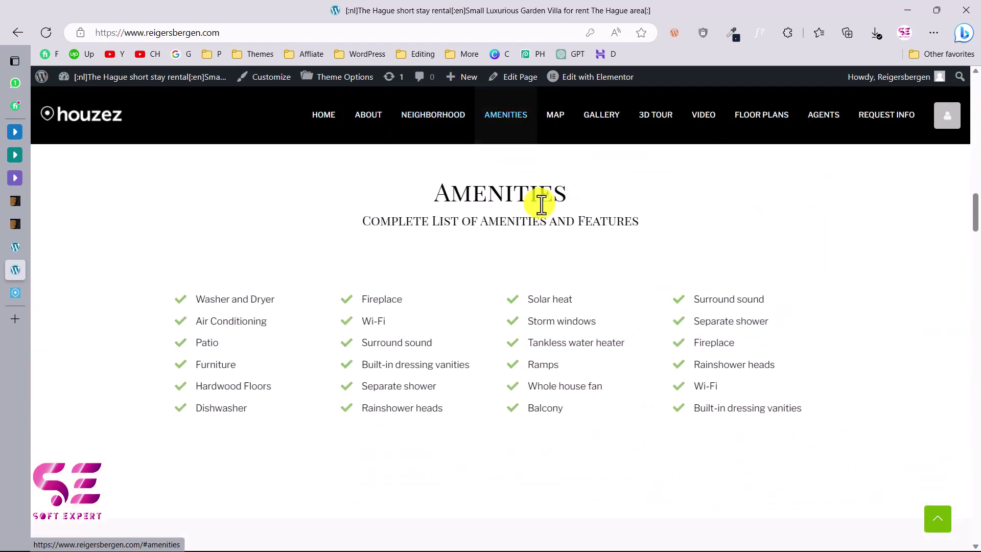
left_click(606, 126)
left_click(638, 125)
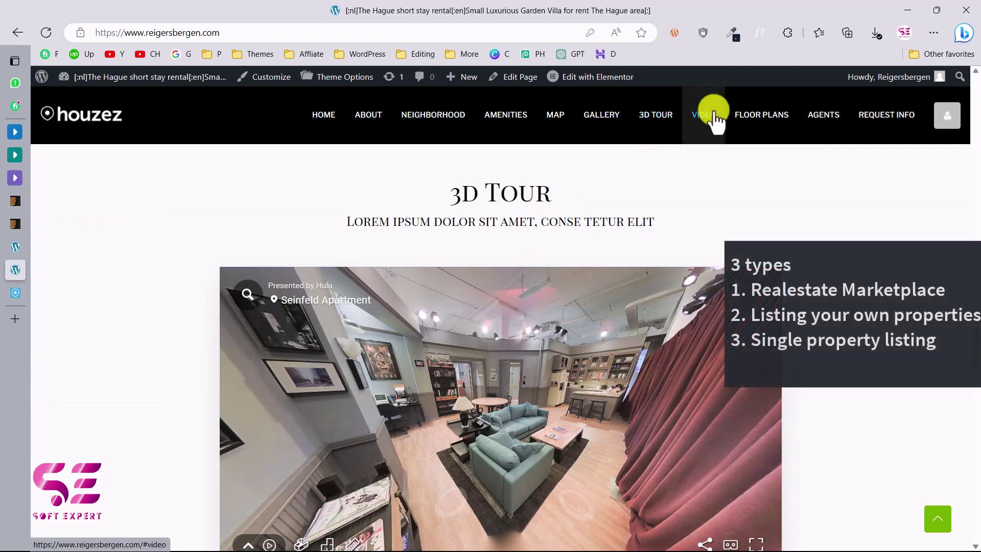
left_click(716, 123)
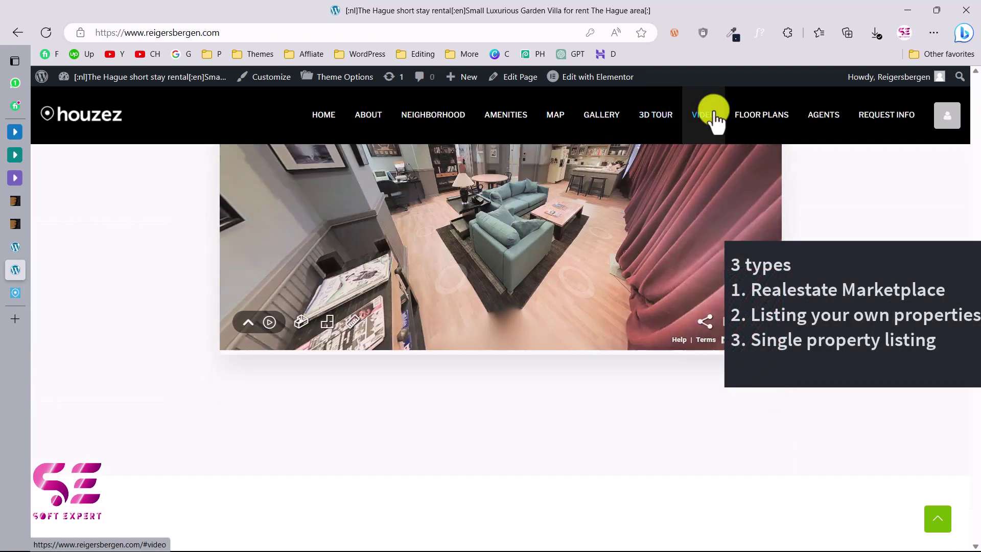
left_click(752, 121)
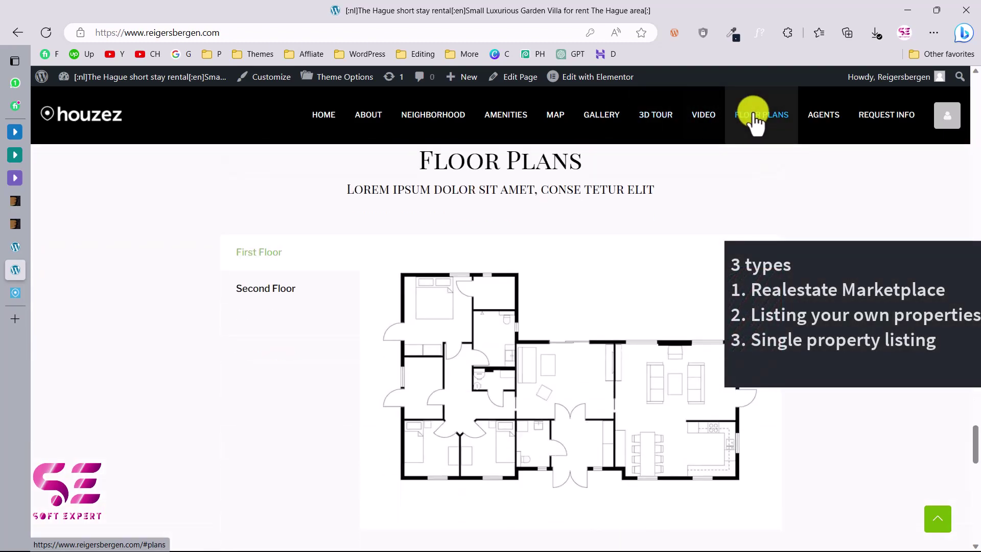
left_click(817, 125)
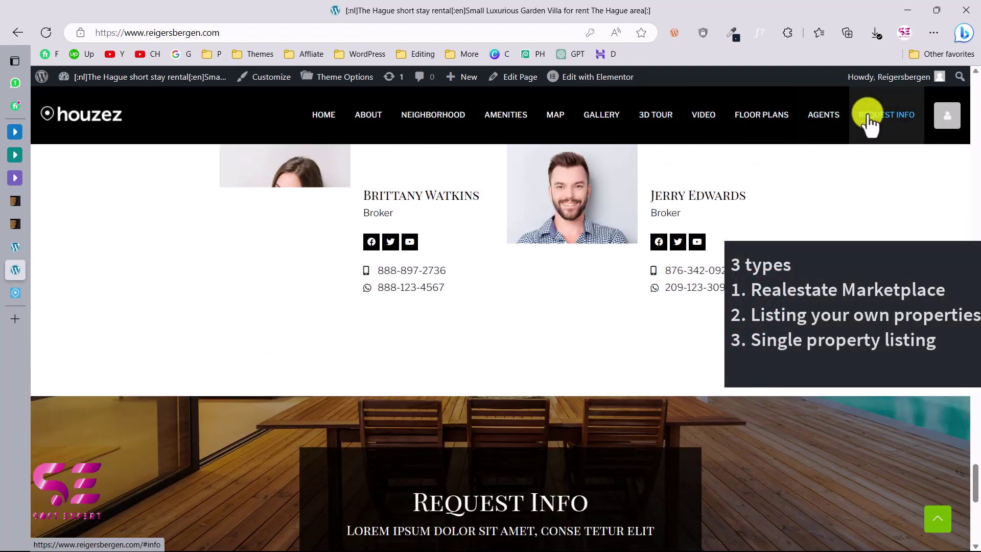
left_click(868, 122)
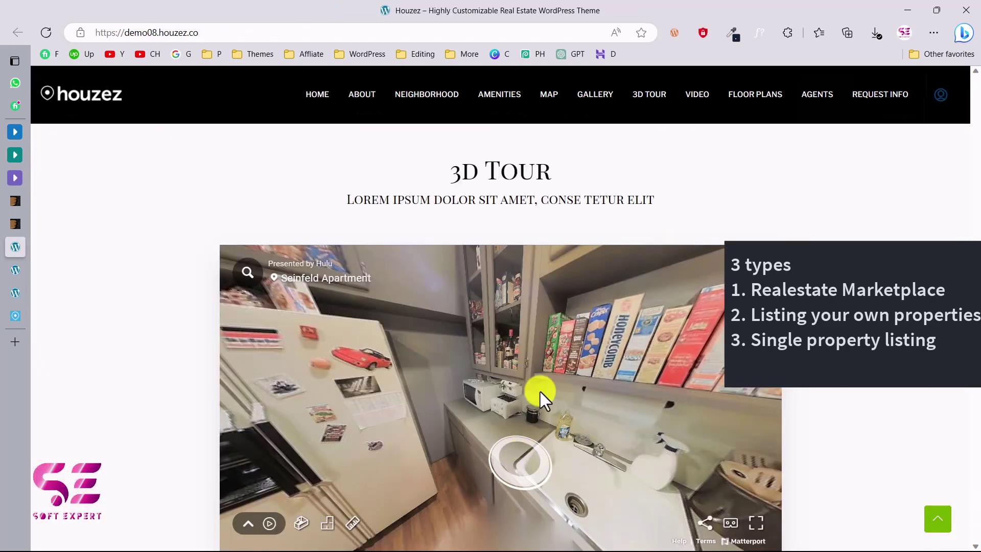
Walk the Matterport tour through the kitchen and dining area into the hallway, then start the guided walkthrough
left_click(578, 299)
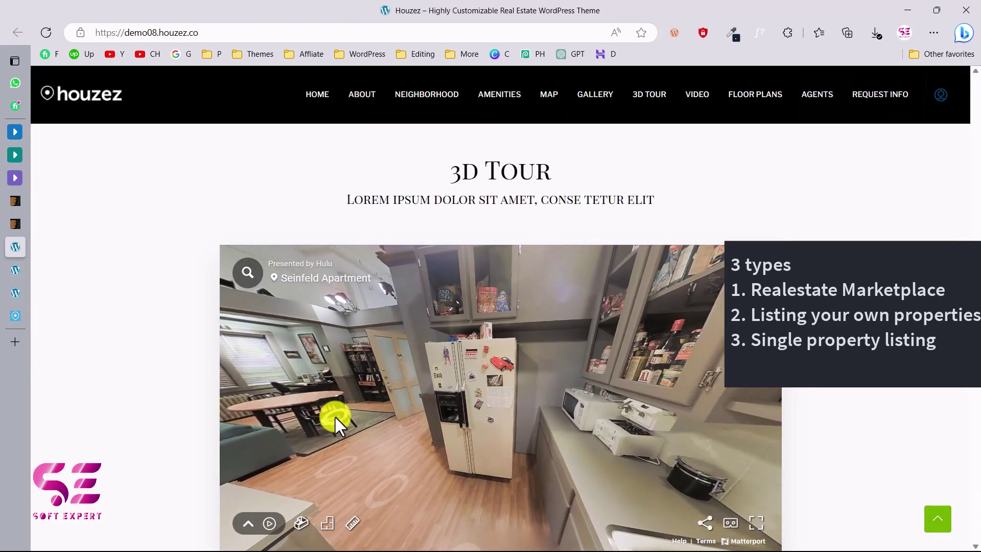
left_click(335, 416)
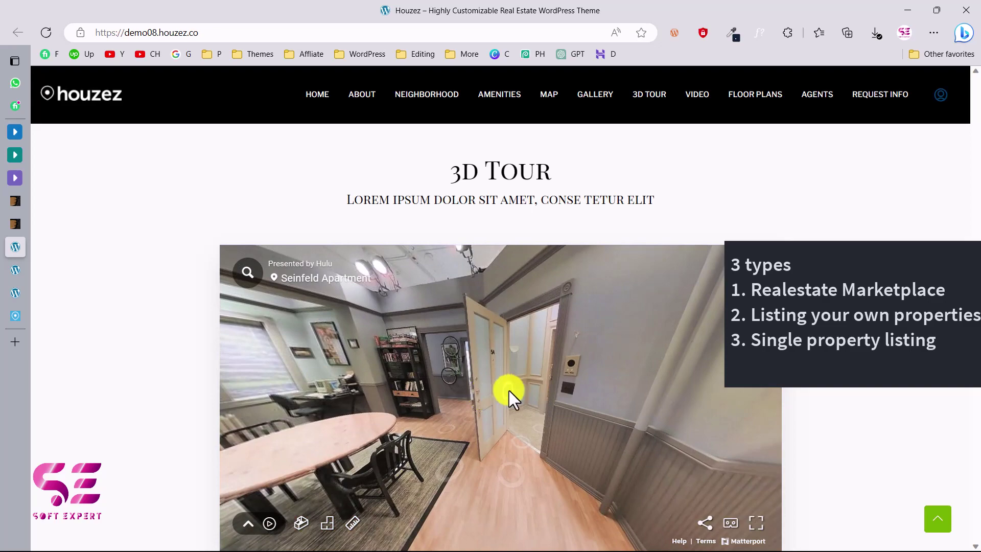
left_click(512, 391)
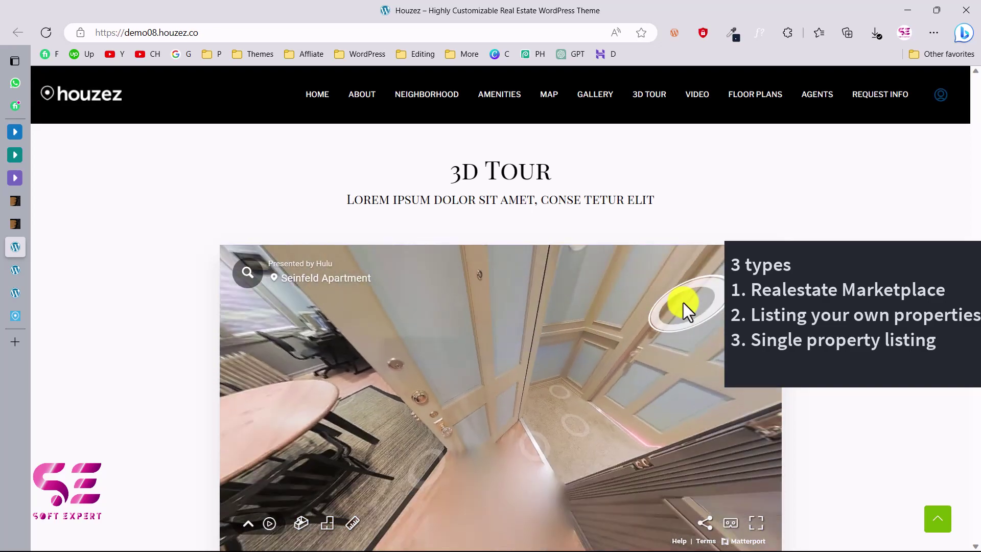
scroll(870, 413, "down", 1)
left_click(267, 488)
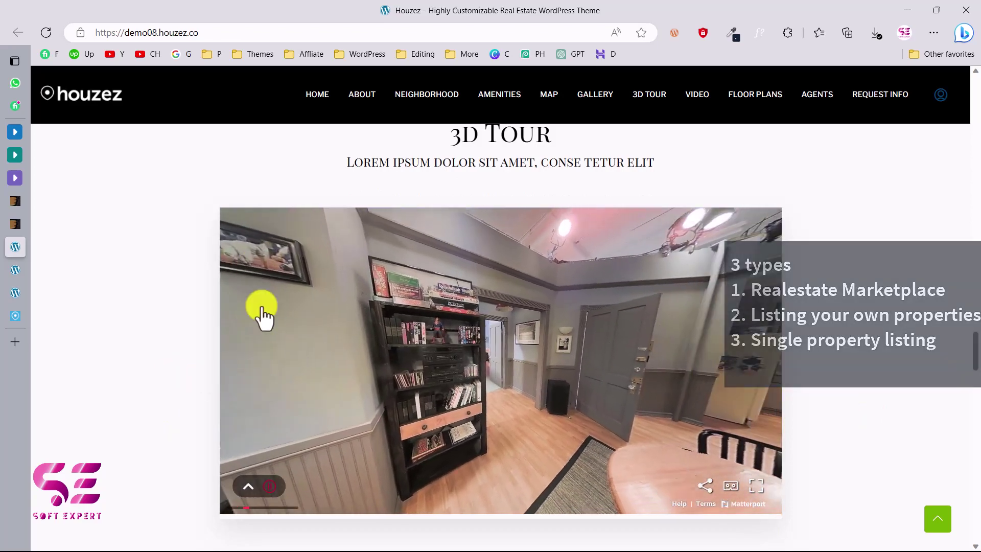
scroll(203, 309, "down", 6)
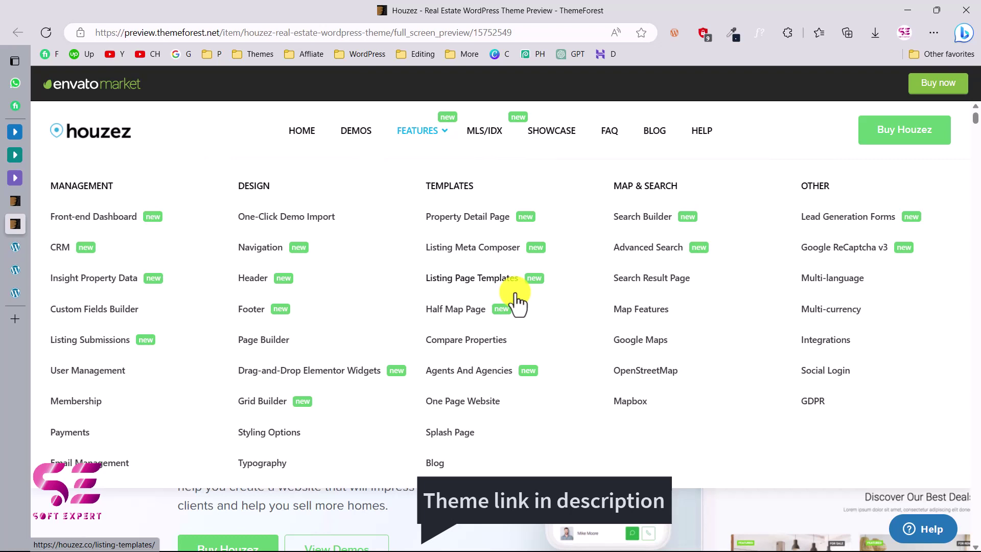
Scroll through the Houzez feature highlights past the Elementor widgets heading, then go to the DEMOS gallery
scroll(416, 237, "down", 5)
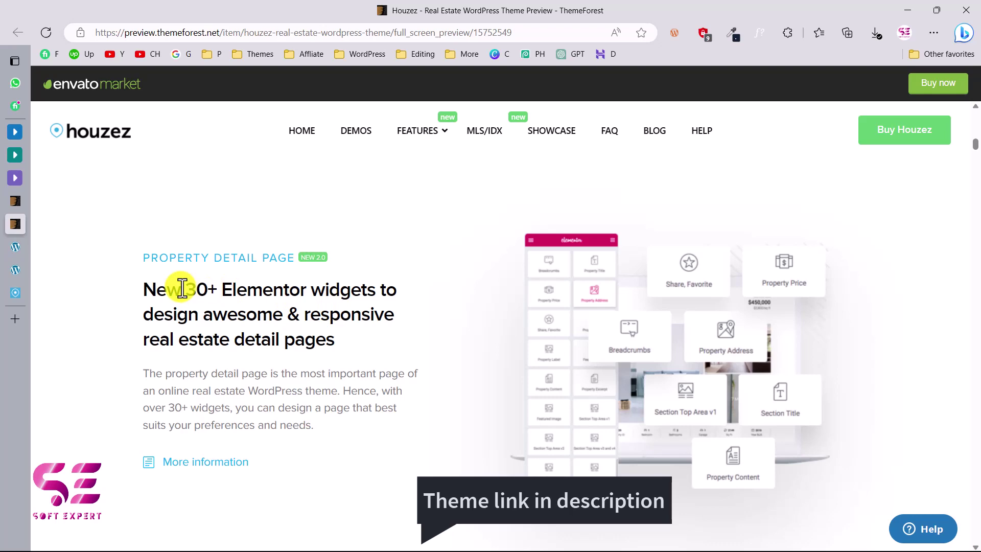
left_click_drag(182, 289, 264, 291)
scroll(595, 320, "down", 5)
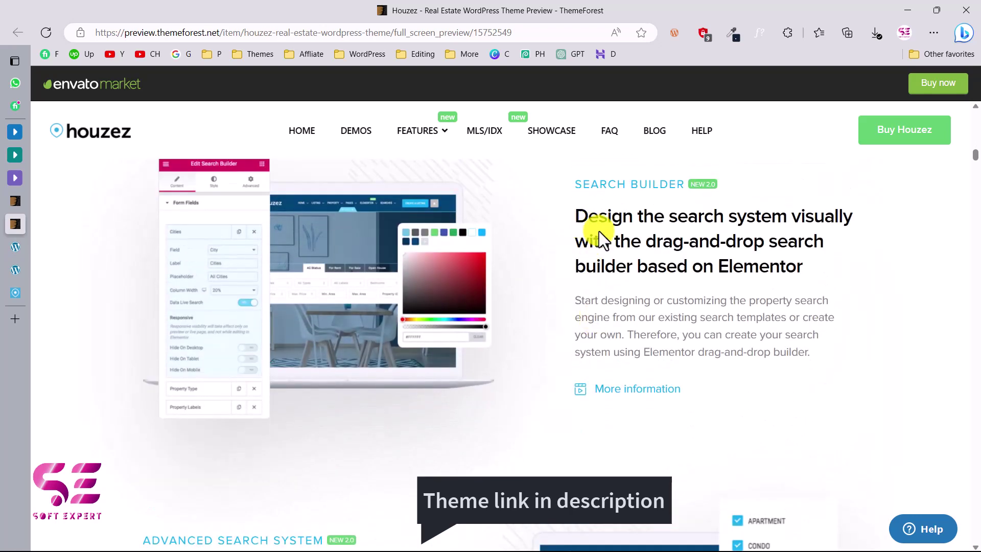
scroll(477, 276, "down", 10)
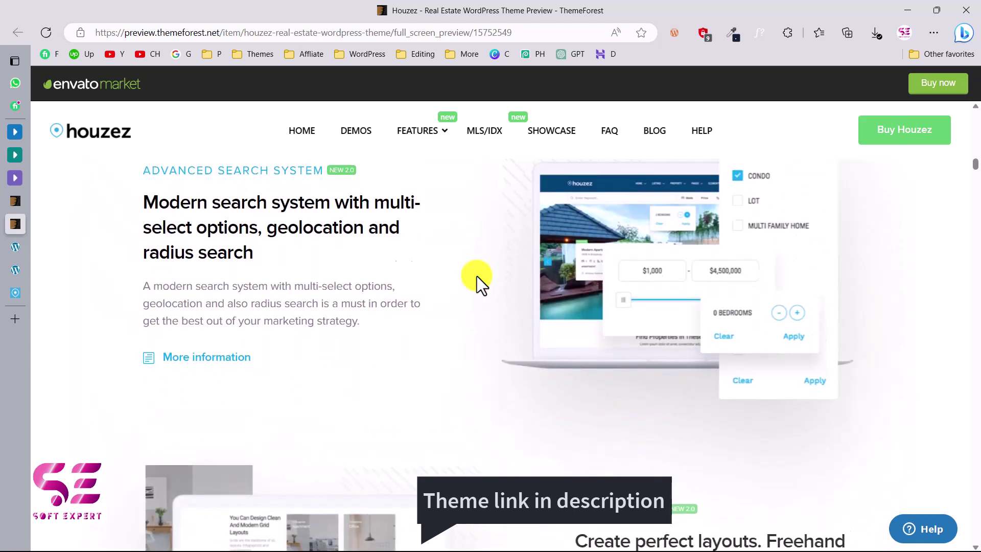
scroll(476, 276, "down", 6)
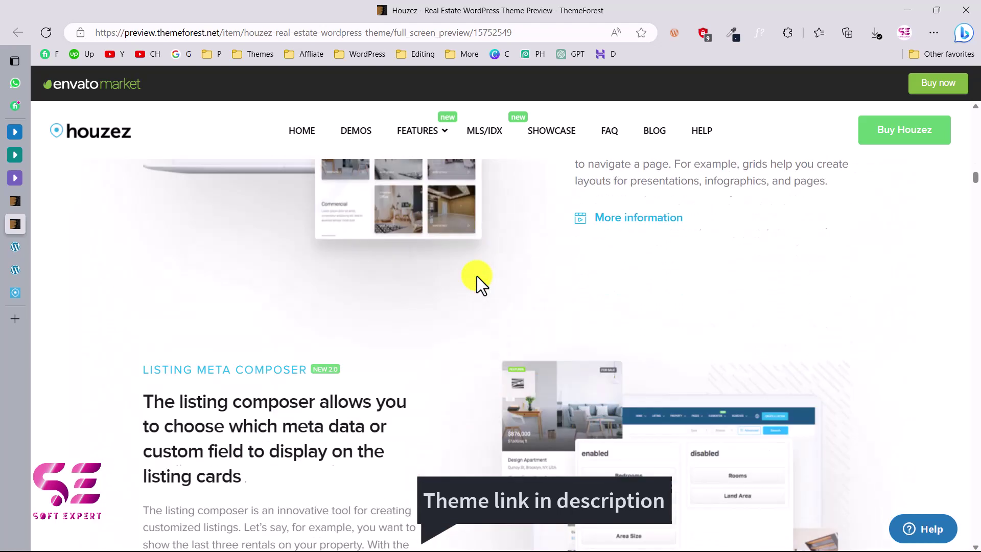
scroll(397, 256, "down", 4)
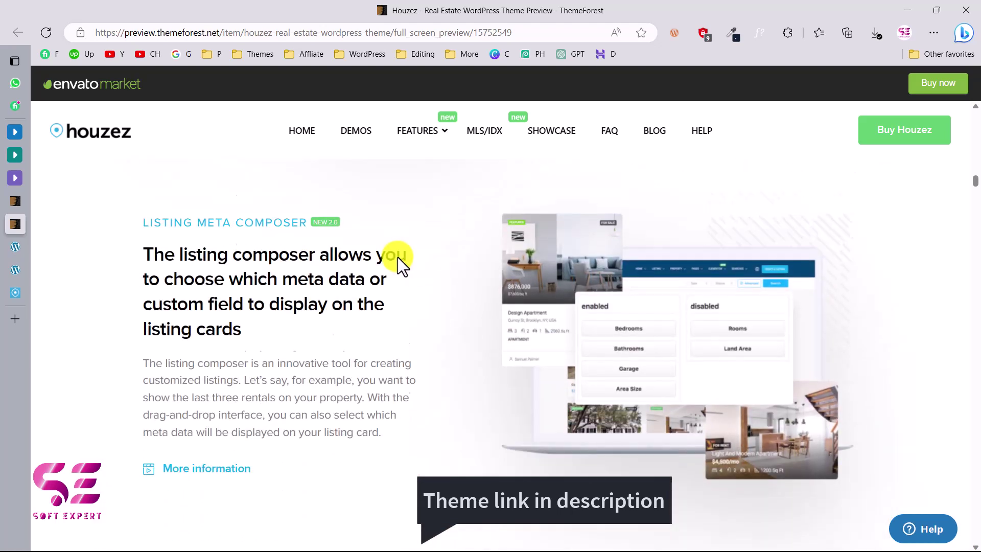
scroll(397, 256, "down", 2)
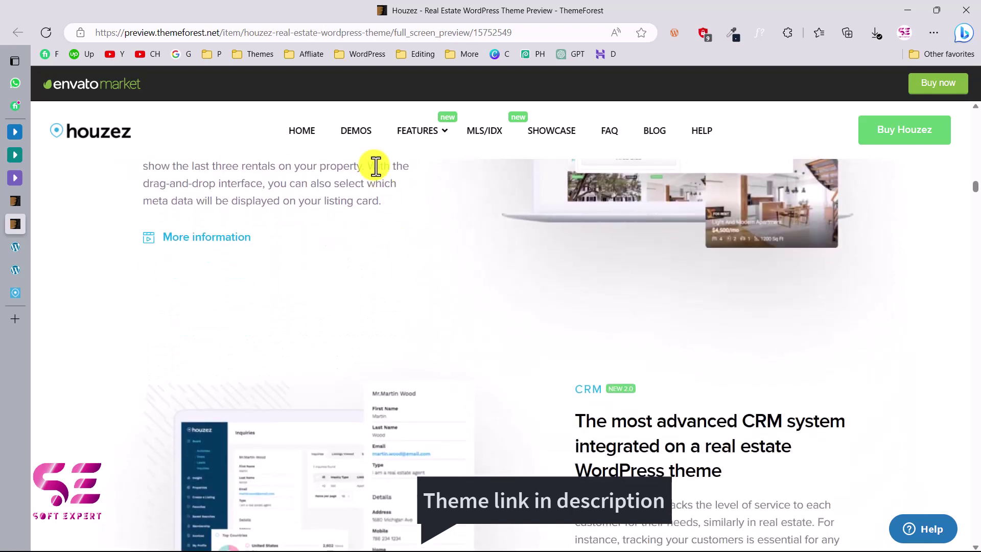
left_click(355, 132)
scroll(386, 250, "down", 4)
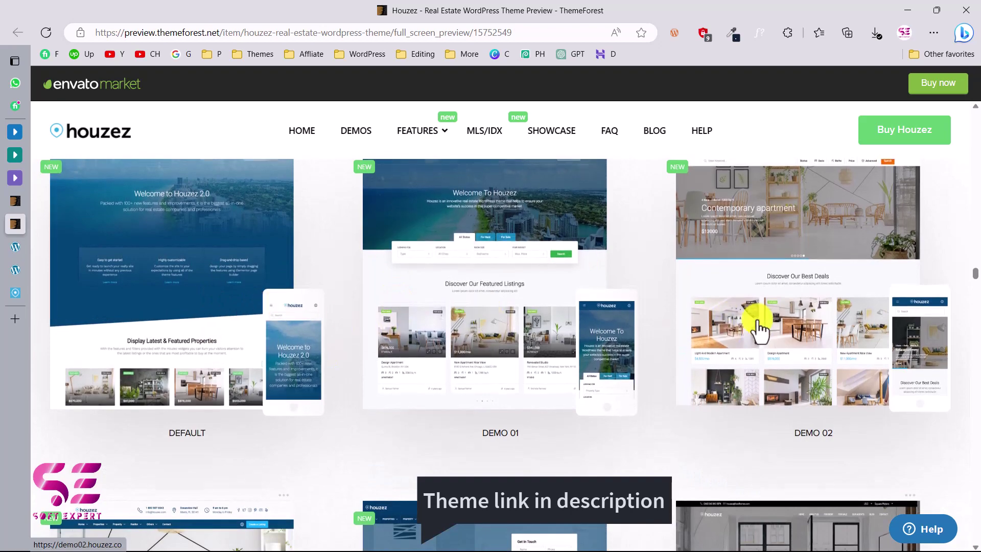
Scroll down the demo thumbnails past Demo 12, Demo 13 and 14 - Modern Agency, then back up a little
scroll(517, 394, "down", 5)
scroll(519, 394, "down", 3)
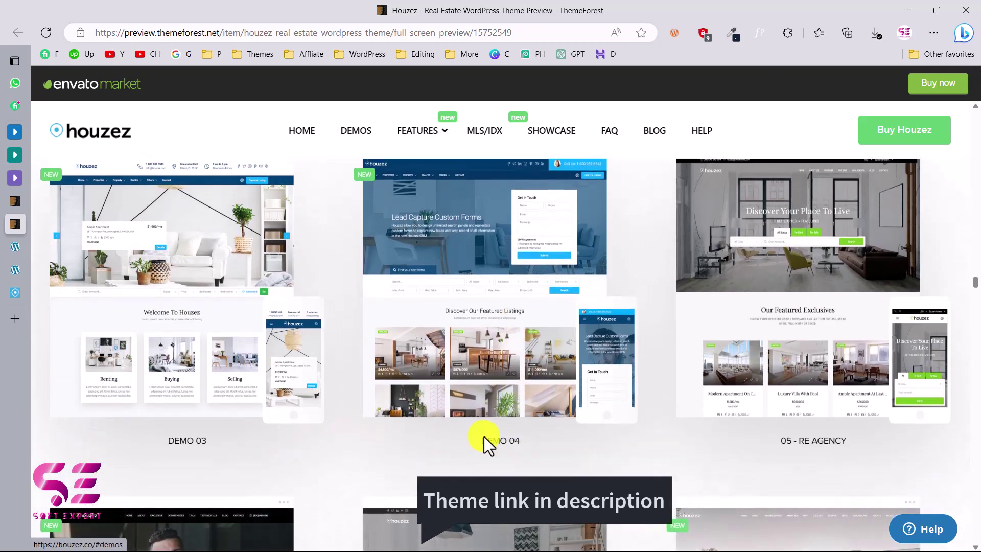
scroll(511, 440, "down", 2)
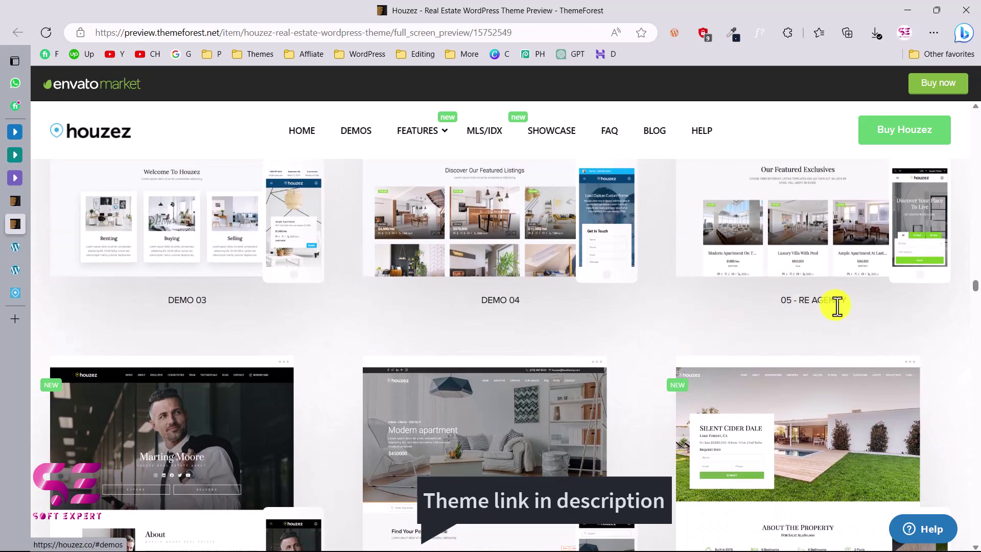
scroll(688, 340, "down", 4)
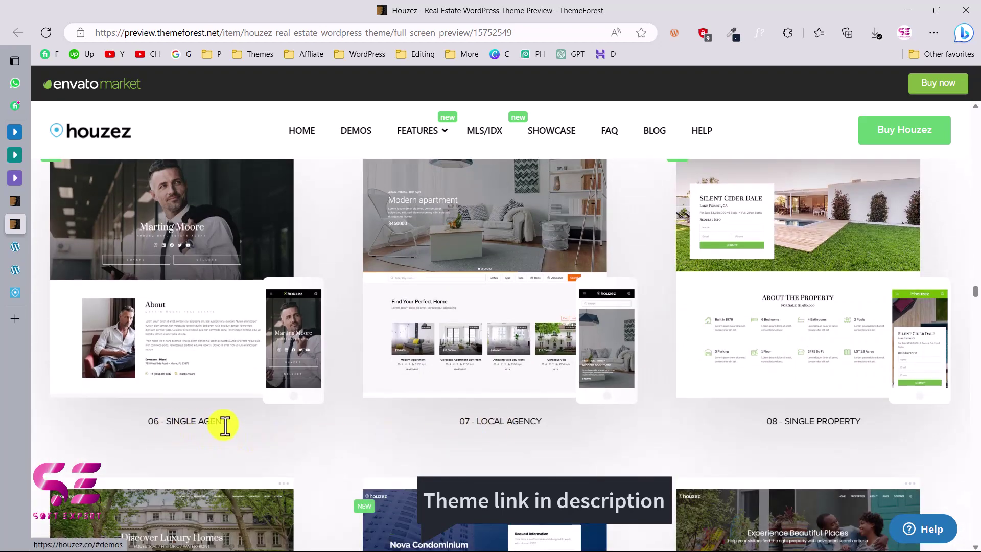
scroll(339, 351, "down", 7)
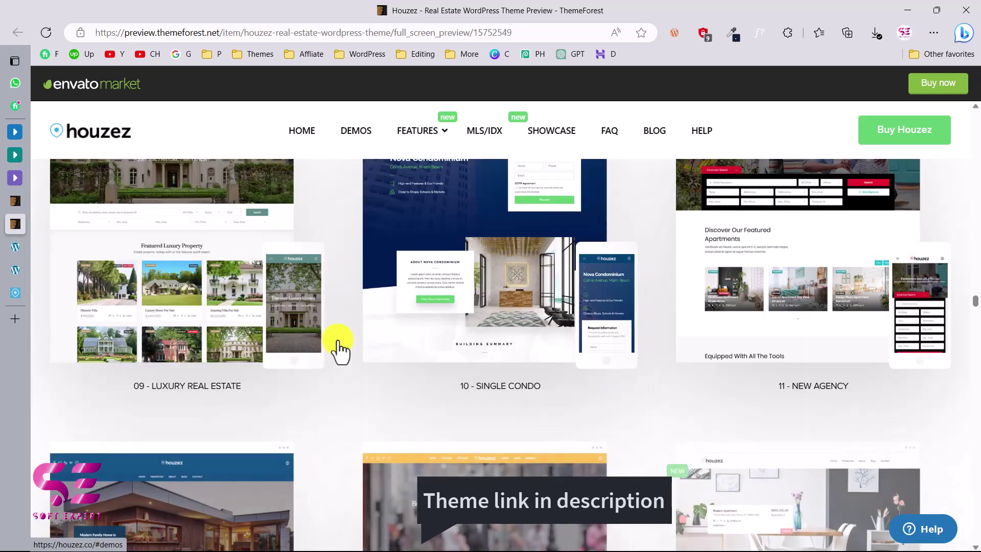
scroll(359, 384, "down", 10)
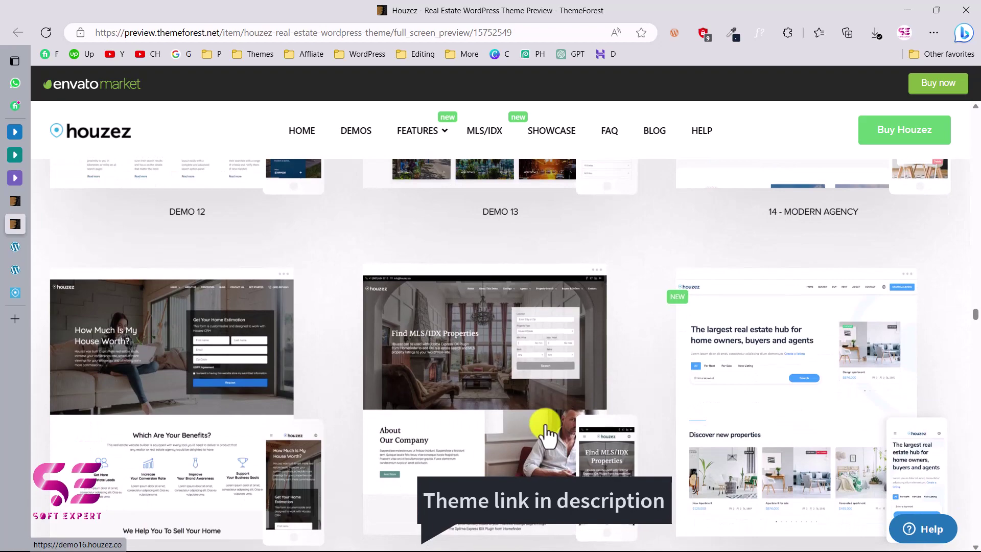
scroll(544, 429, "up", 14)
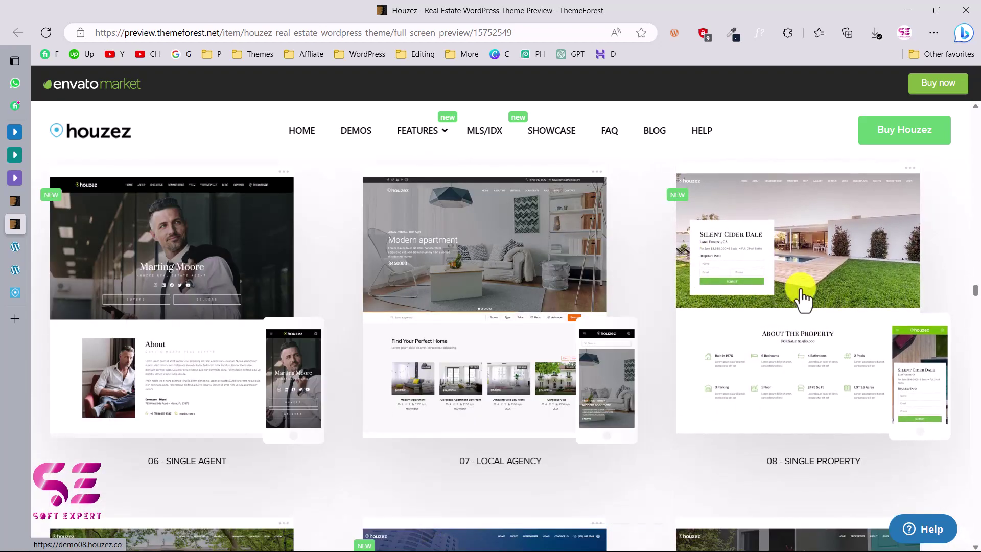
Open the 08 Single Property demo, visit About through Map to Photo Gallery, and enlarge then close the first photo
left_click(780, 278)
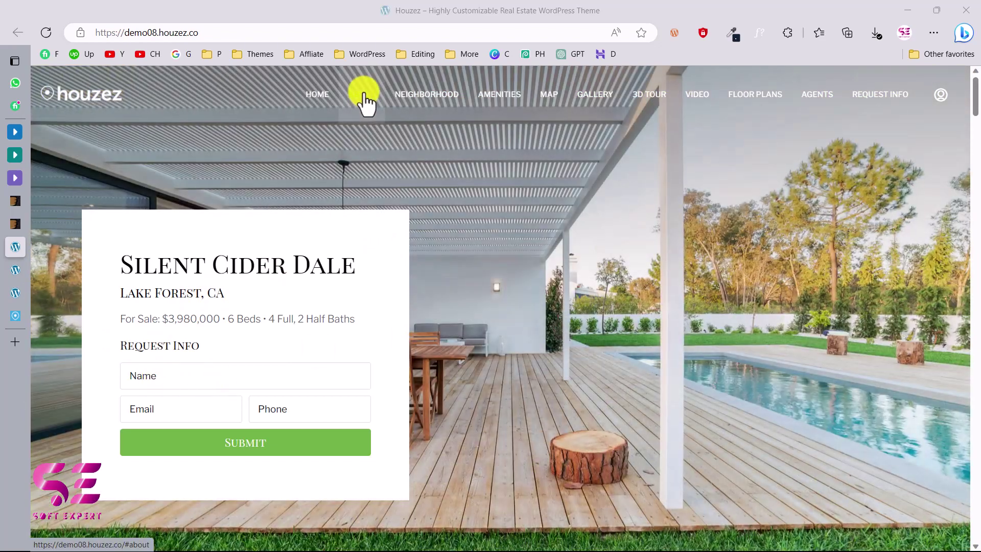
left_click(364, 94)
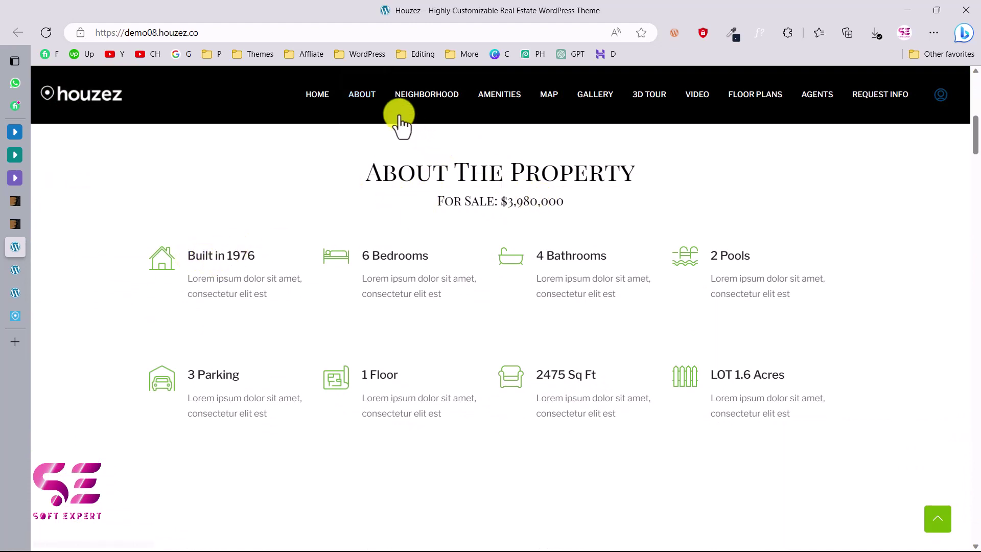
left_click(423, 95)
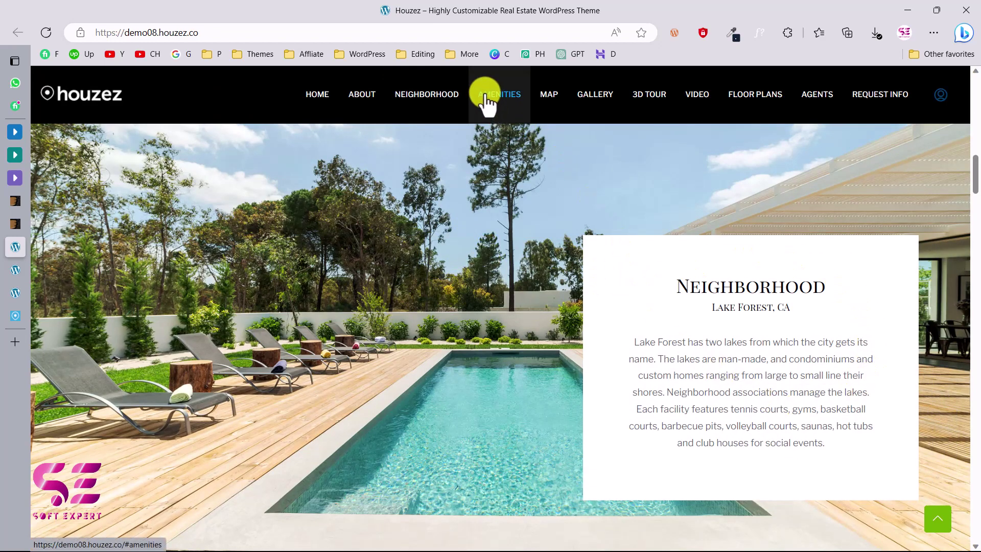
left_click(506, 99)
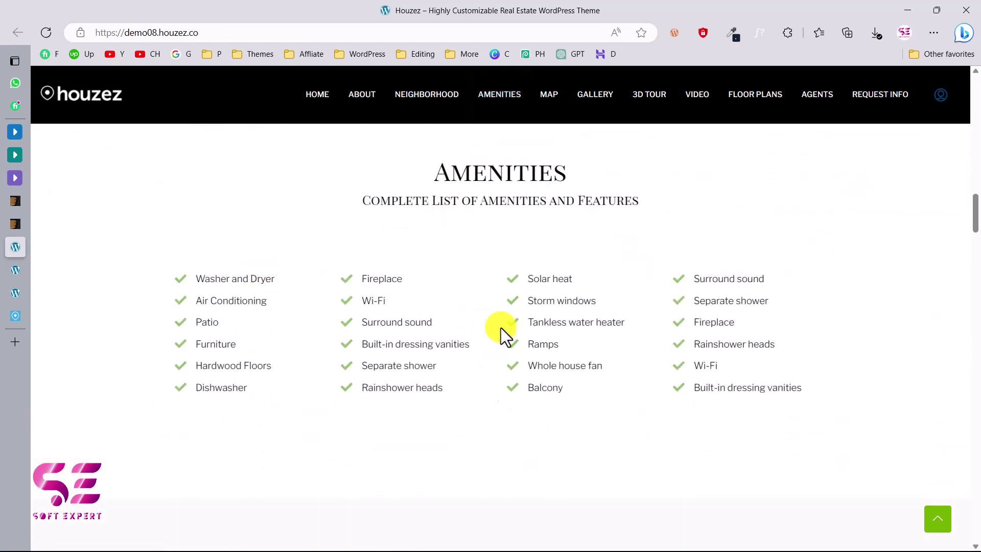
left_click(550, 102)
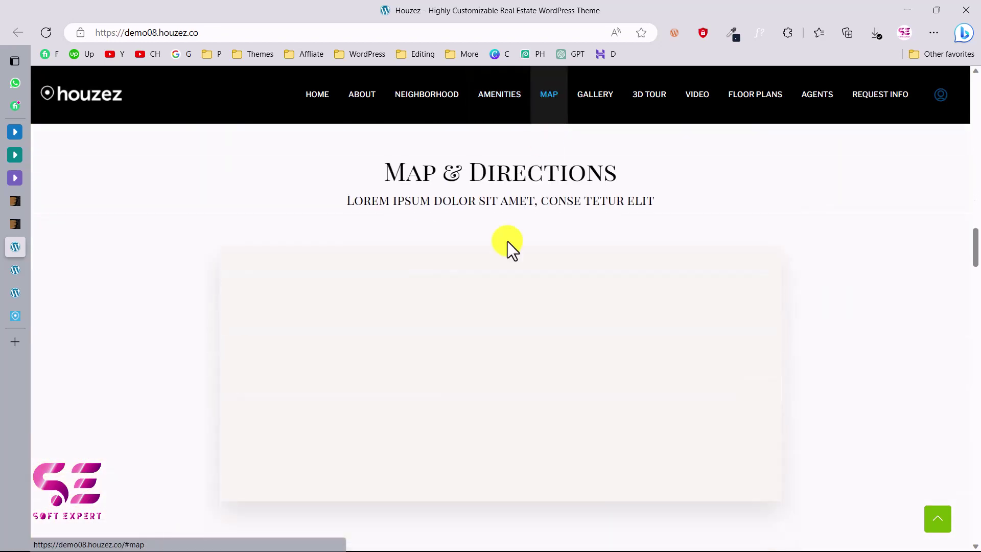
left_click(596, 102)
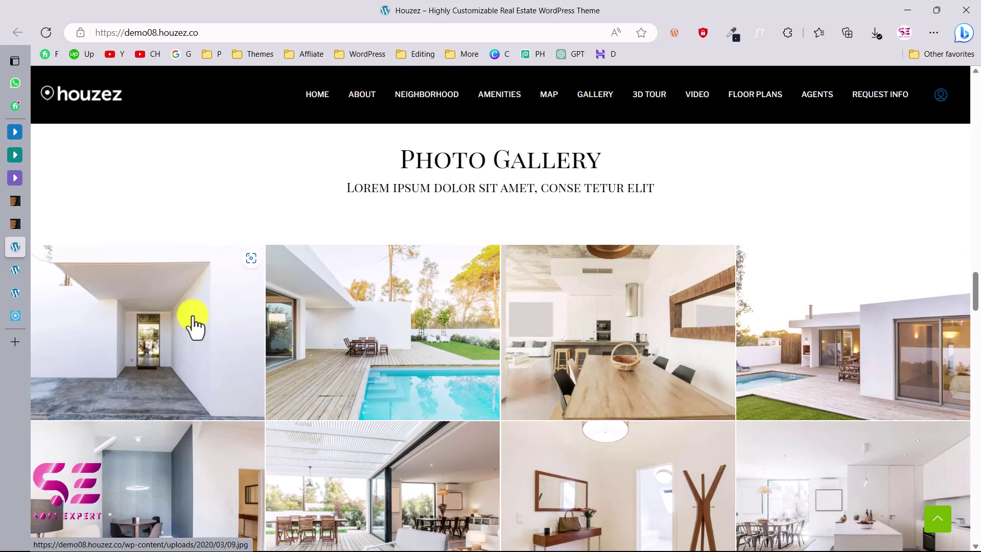
left_click(194, 327)
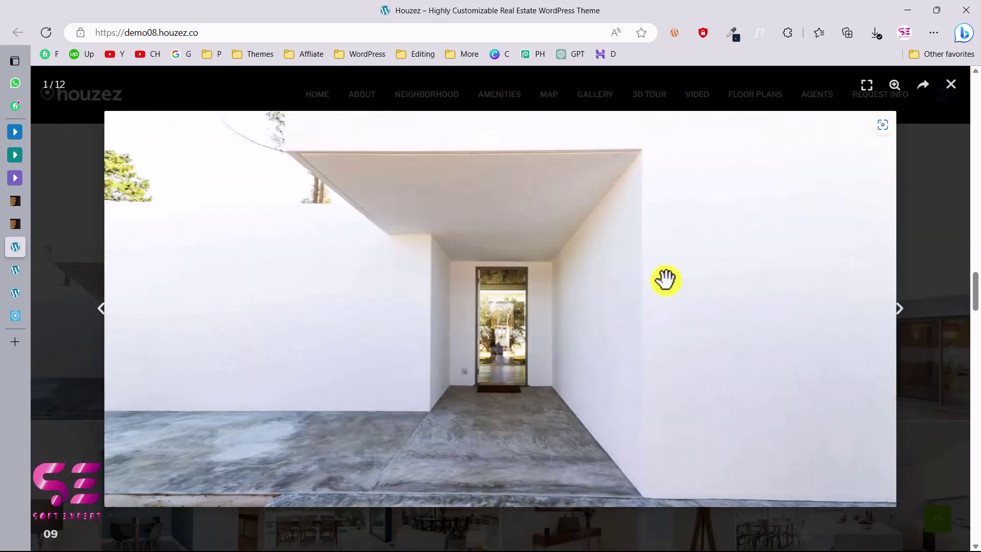
left_click(950, 86)
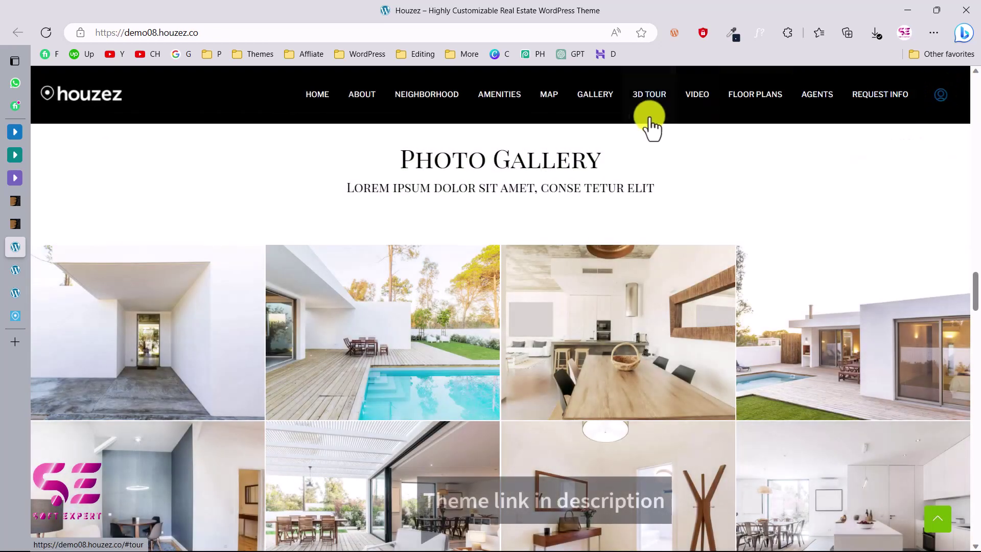
Jump to the 3D Tour and walk around the kitchen, living room and through the 5A doorway
left_click(645, 102)
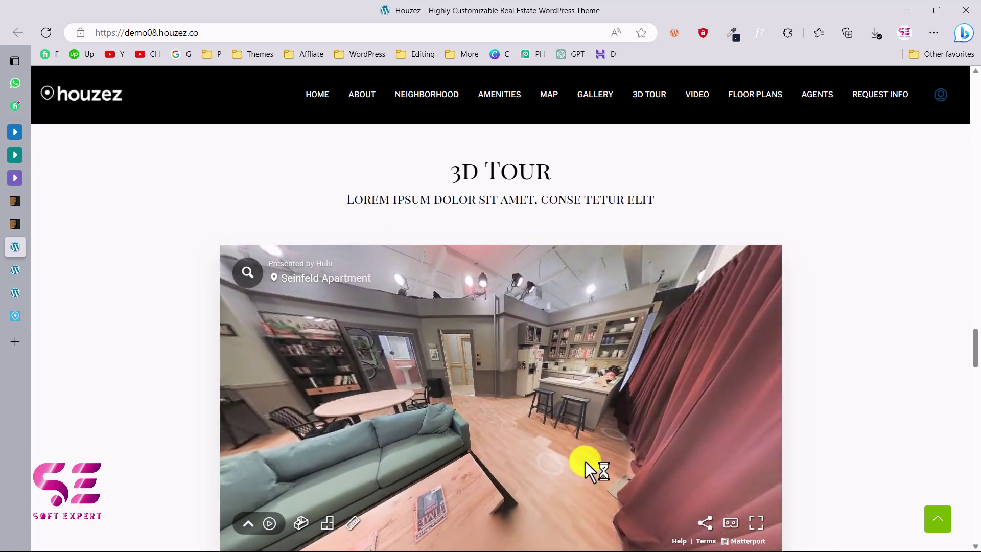
left_click(616, 440)
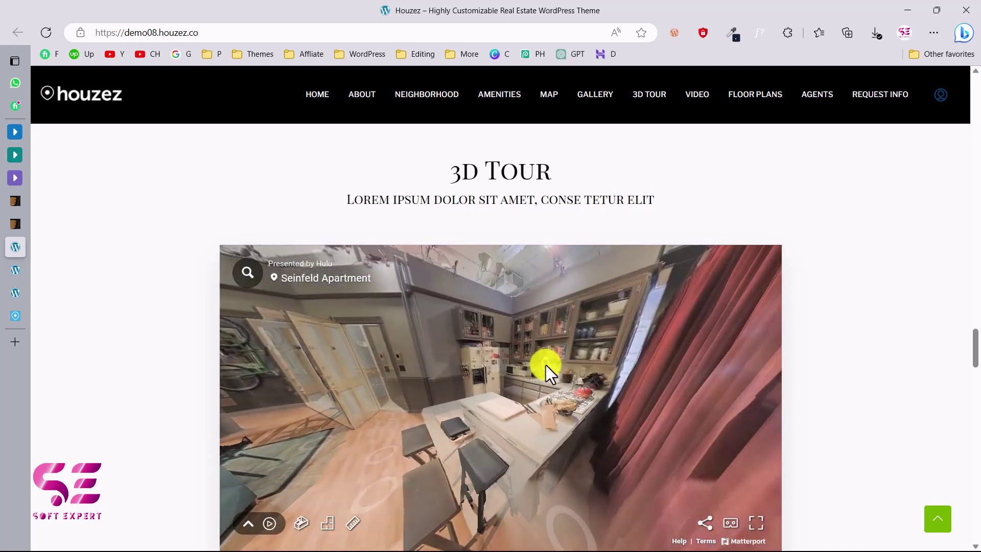
left_click(545, 363)
left_click(520, 455)
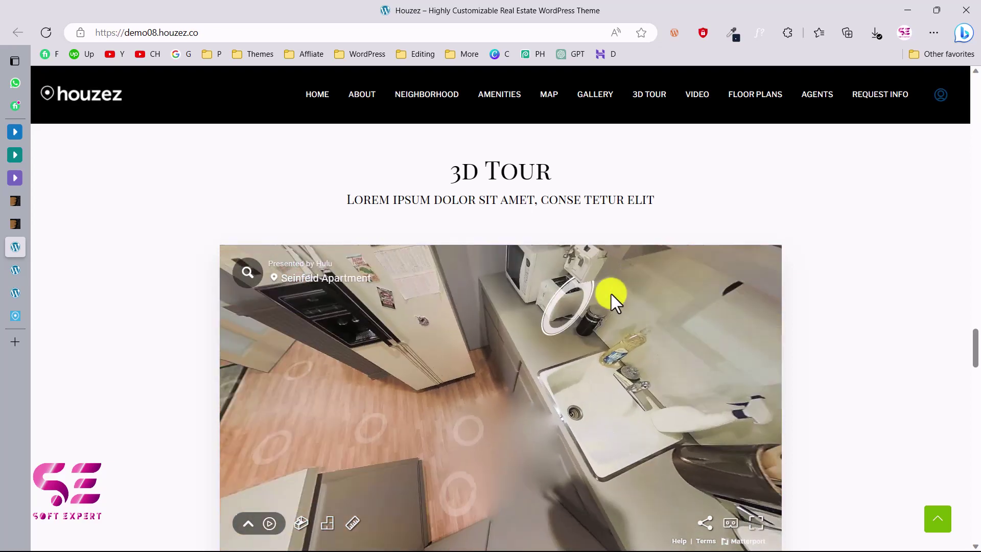
left_click(611, 294)
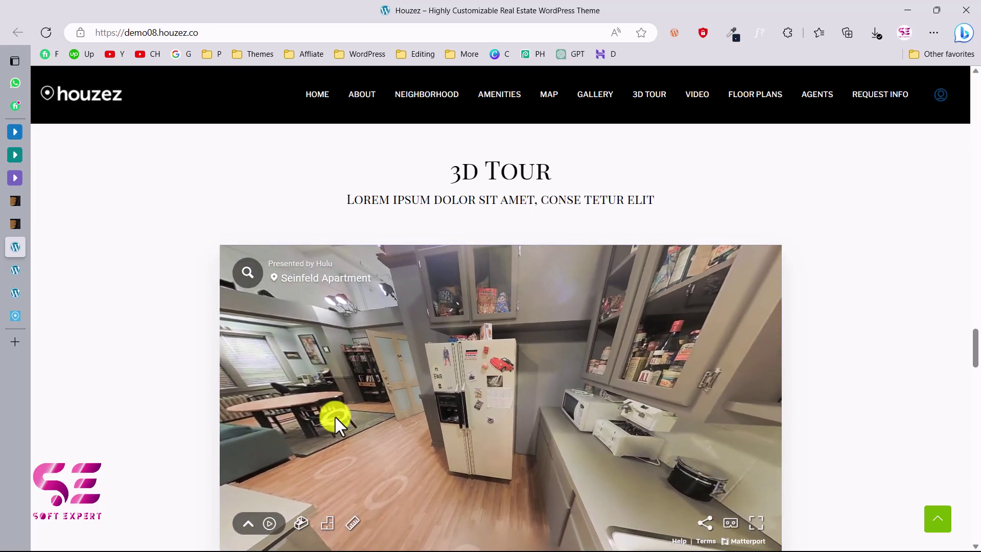
left_click(335, 416)
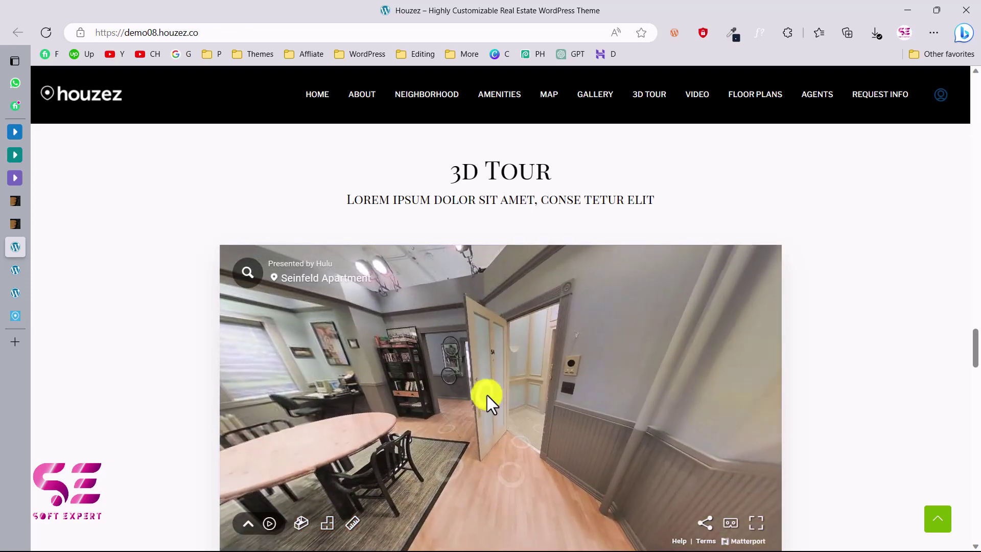
left_click(512, 391)
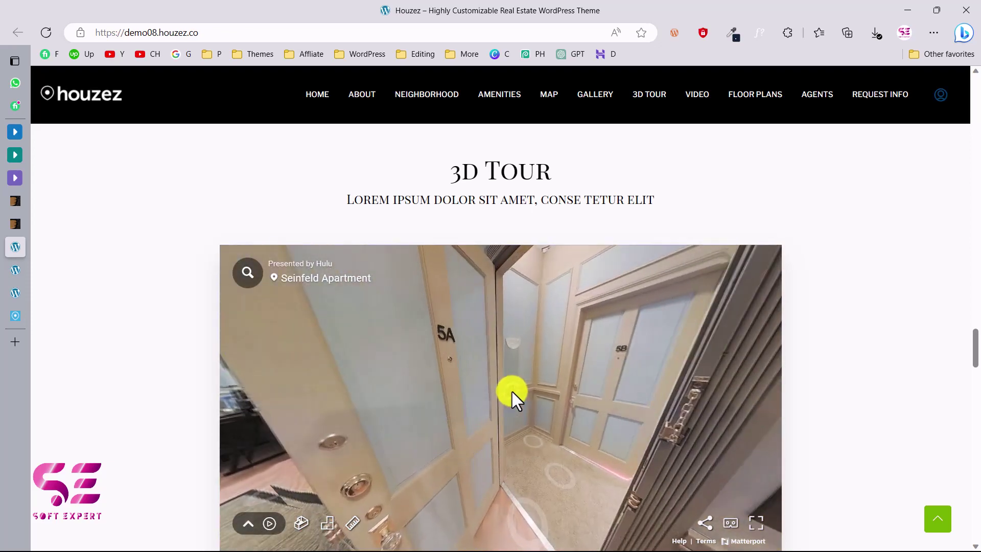
left_click(670, 415)
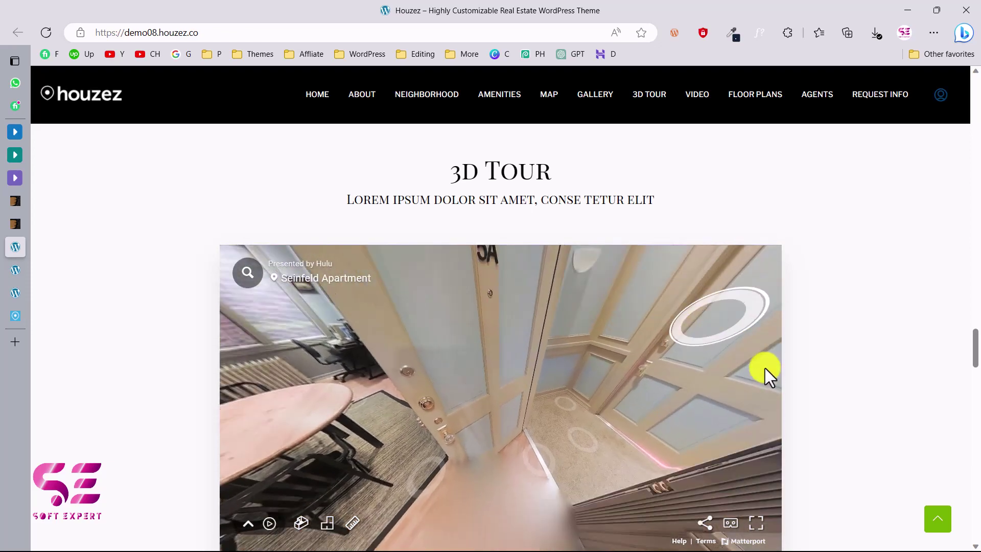
Start the guided 3D tour playback and let it run
scroll(870, 414, "down", 1)
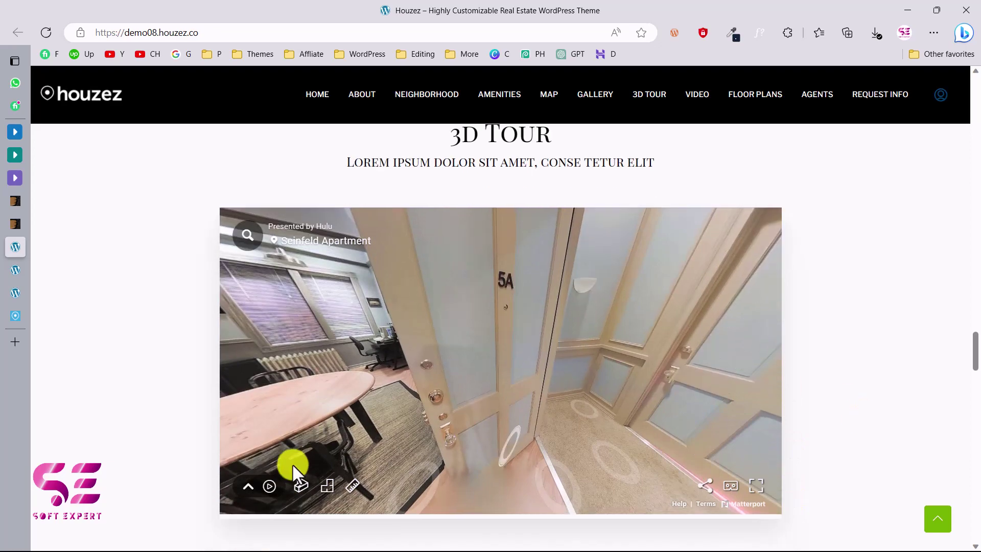
left_click(264, 487)
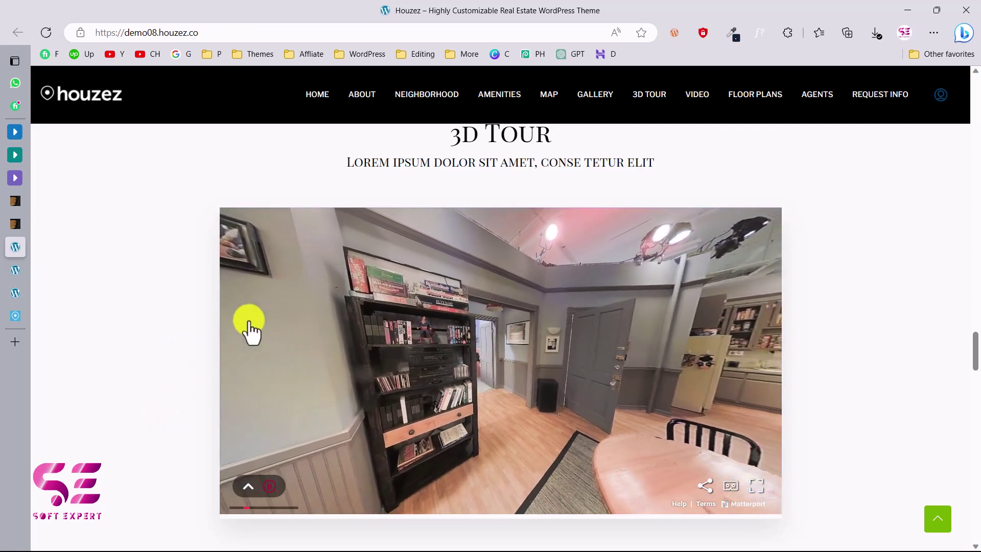
scroll(203, 309, "down", 8)
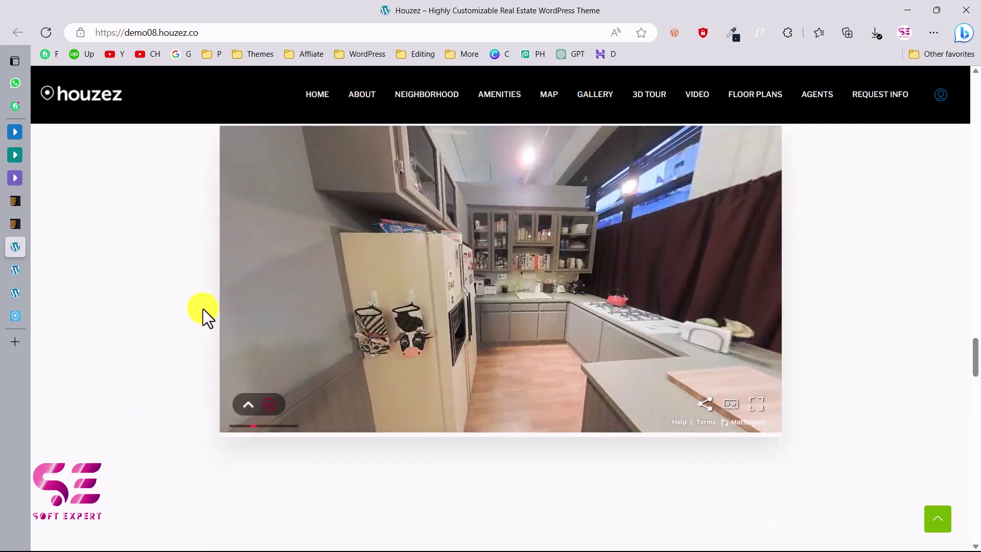
scroll(204, 309, "down", 4)
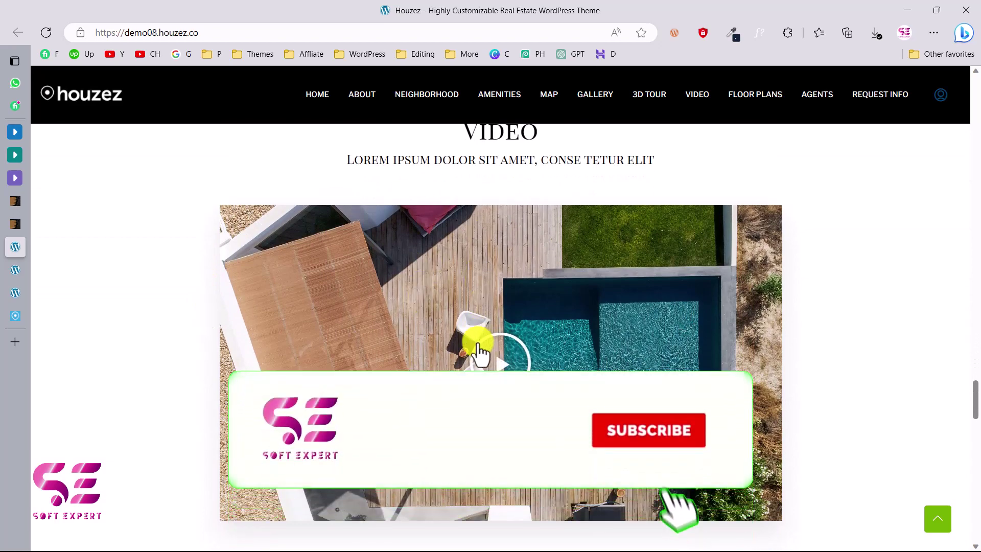
Show the Second Floor plan, visit Agents and Request Info, return to the top, and close the demo
left_click(750, 99)
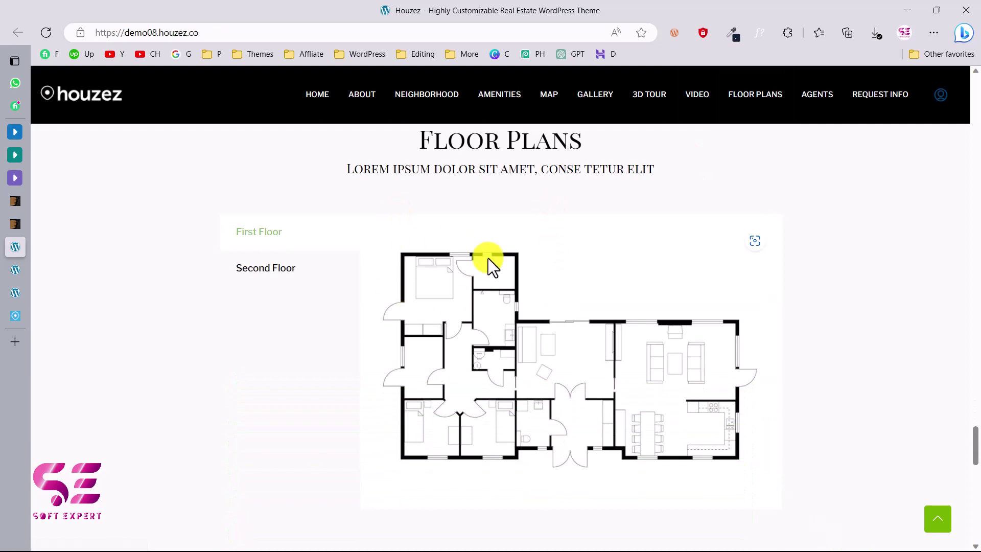
left_click(294, 278)
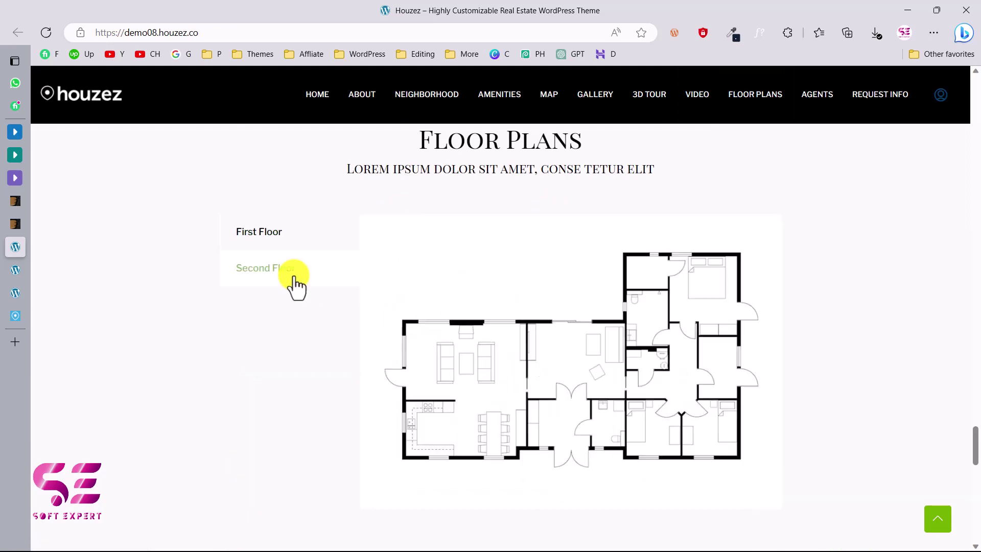
left_click(814, 100)
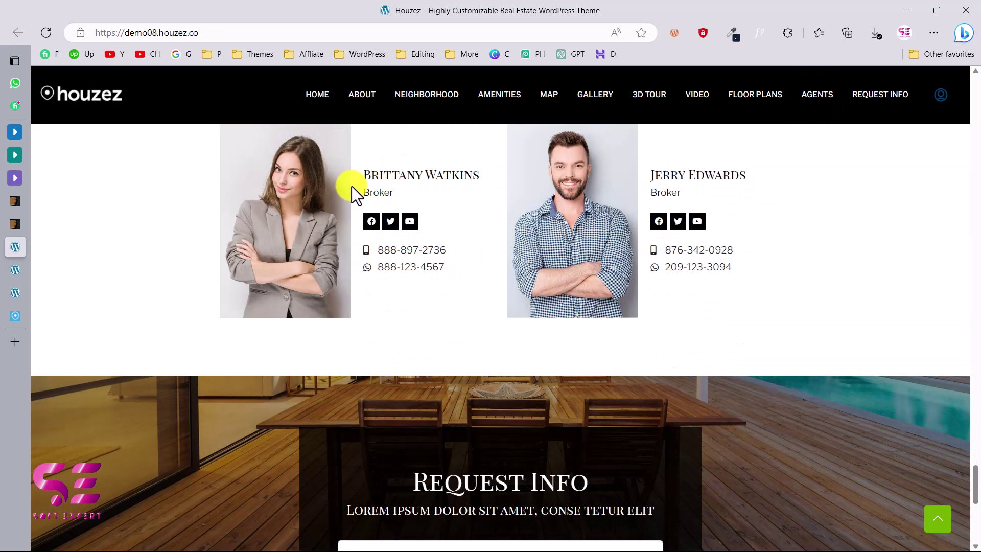
left_click(874, 102)
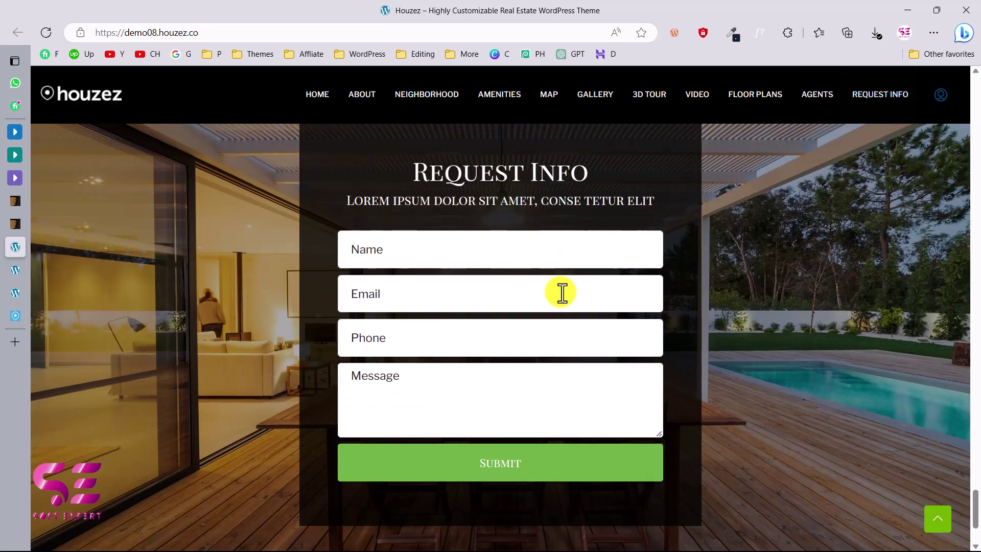
left_click(940, 524)
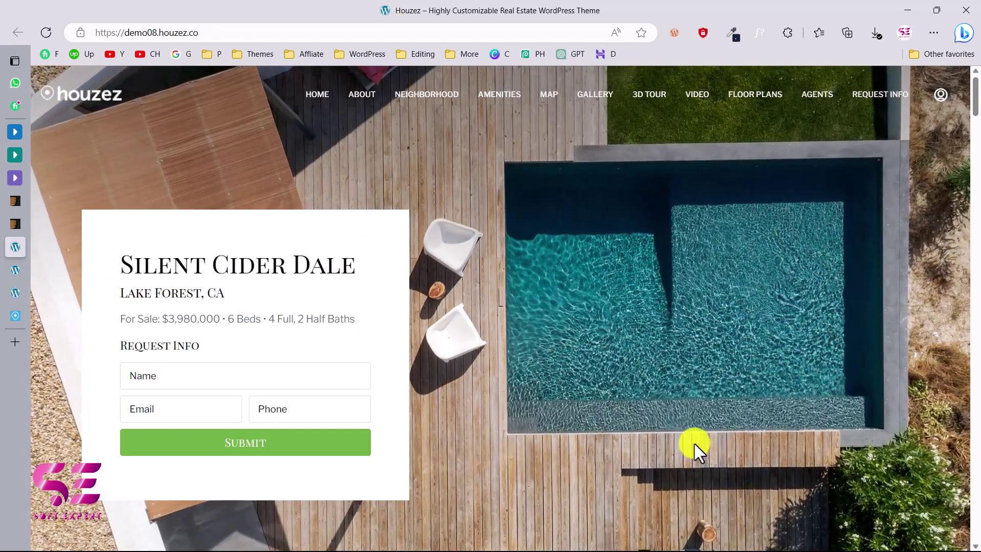
key("ctrl+w")
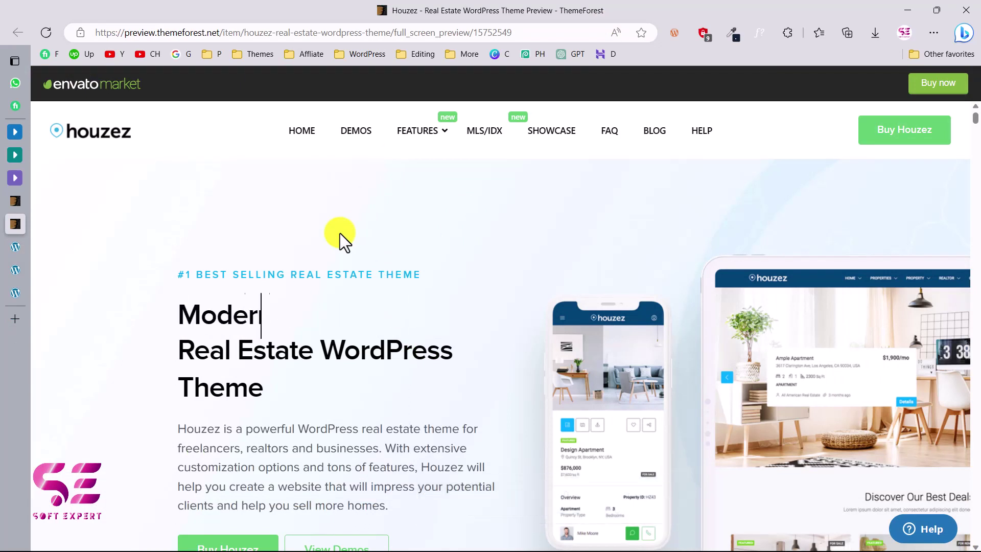
On the Houzez item page, add the theme to the cart with a Regular license and proceed to checkout
left_click(20, 203)
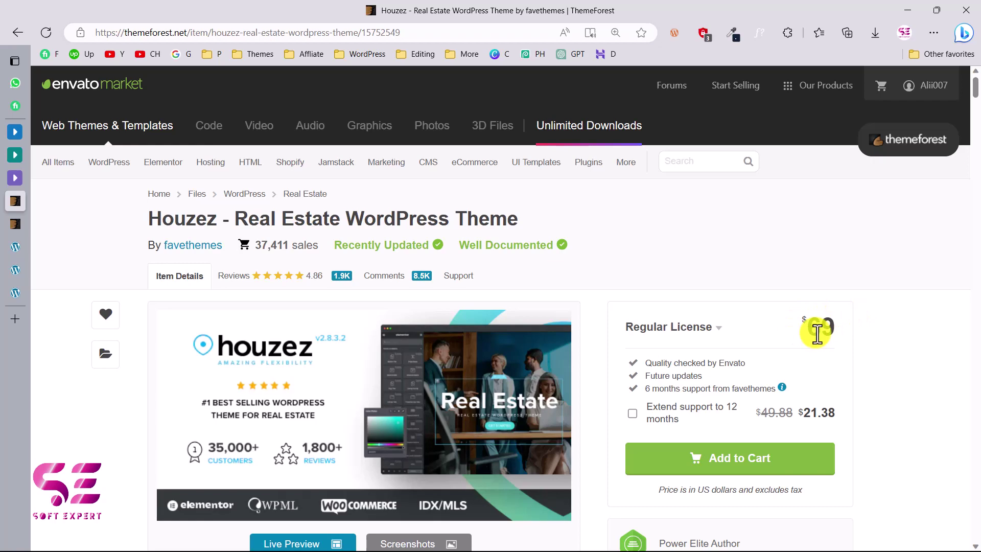
scroll(517, 382, "down", 5)
scroll(517, 382, "down", 10)
scroll(517, 382, "up", 8)
scroll(518, 382, "up", 3)
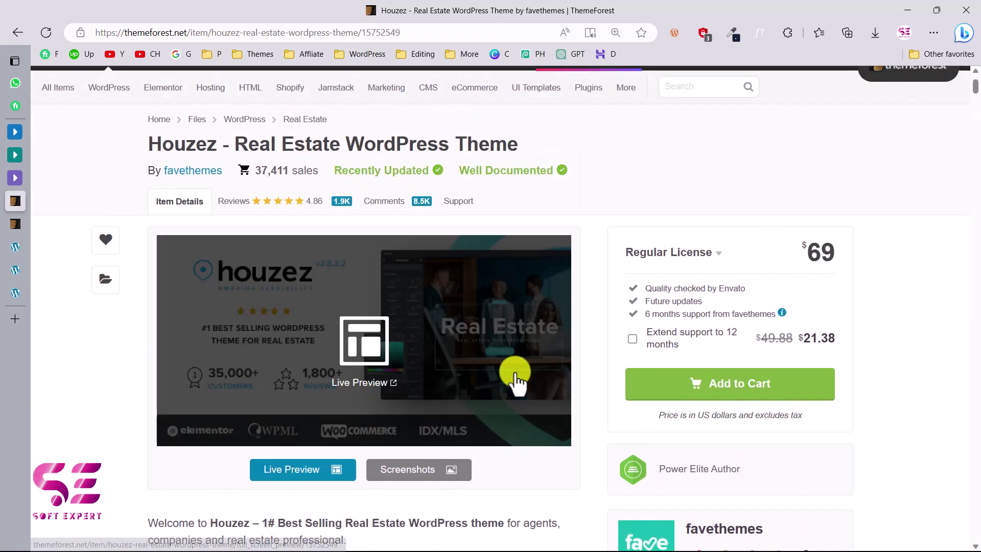
left_click(697, 387)
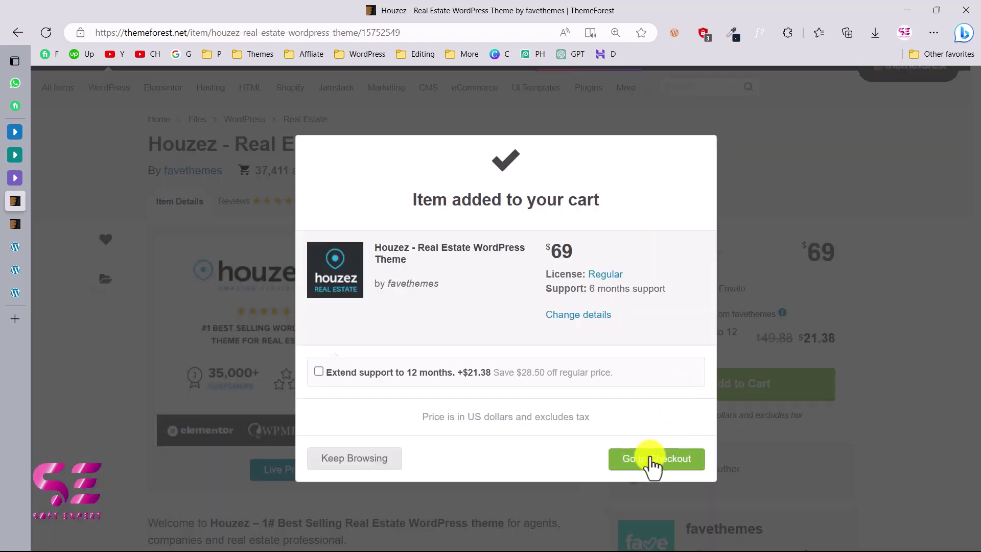
left_click(653, 459)
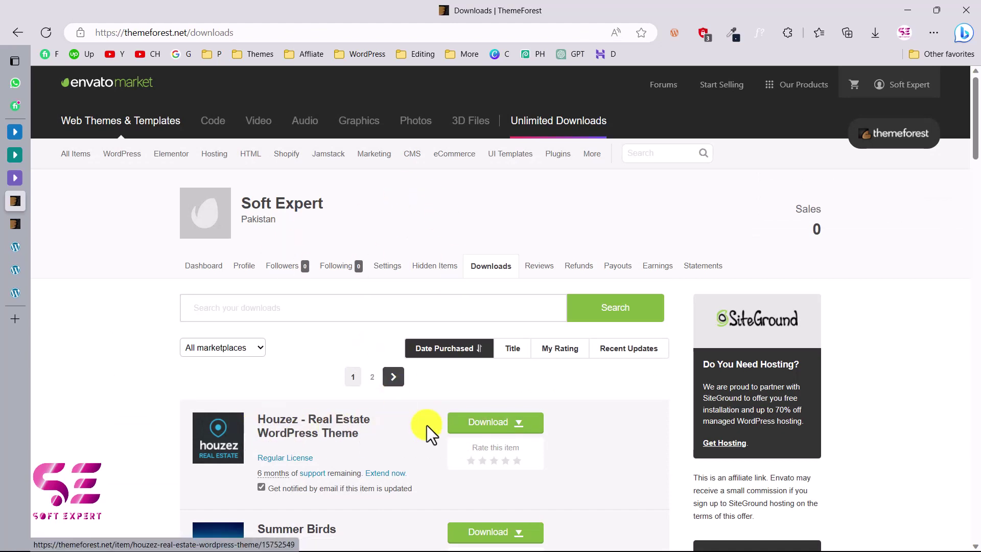
Download Houzez from the Downloads page using the 'All files & documentation' option
left_click(517, 429)
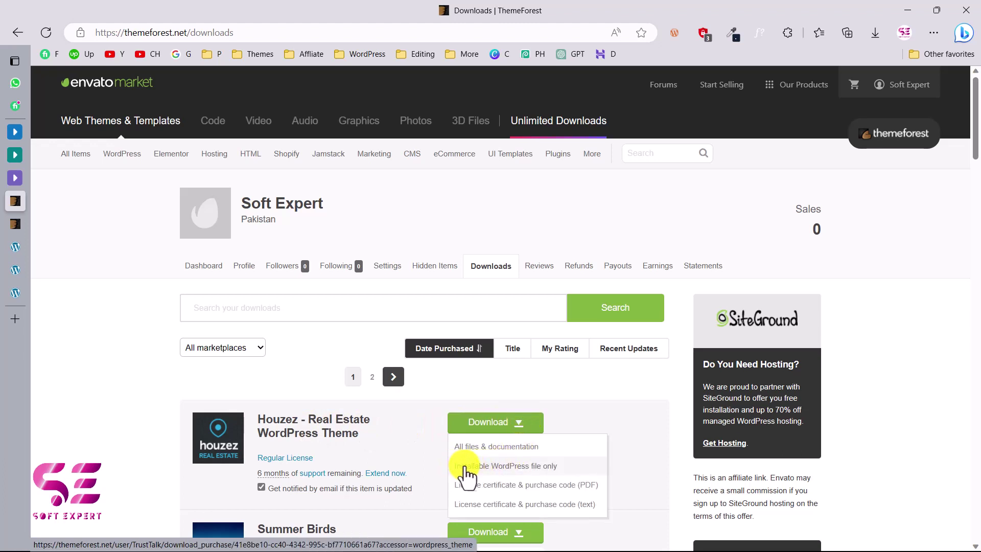
left_click(521, 471)
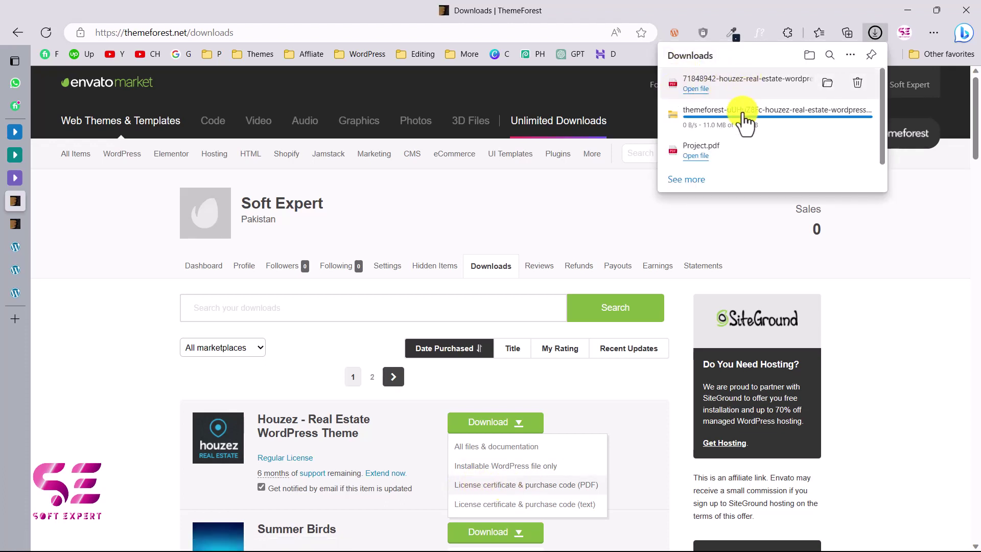
Open the download folder, browse the themeforest zip's Houzez_v2.8.3.2_Main contents, and return to New folder (3)
left_click(738, 109)
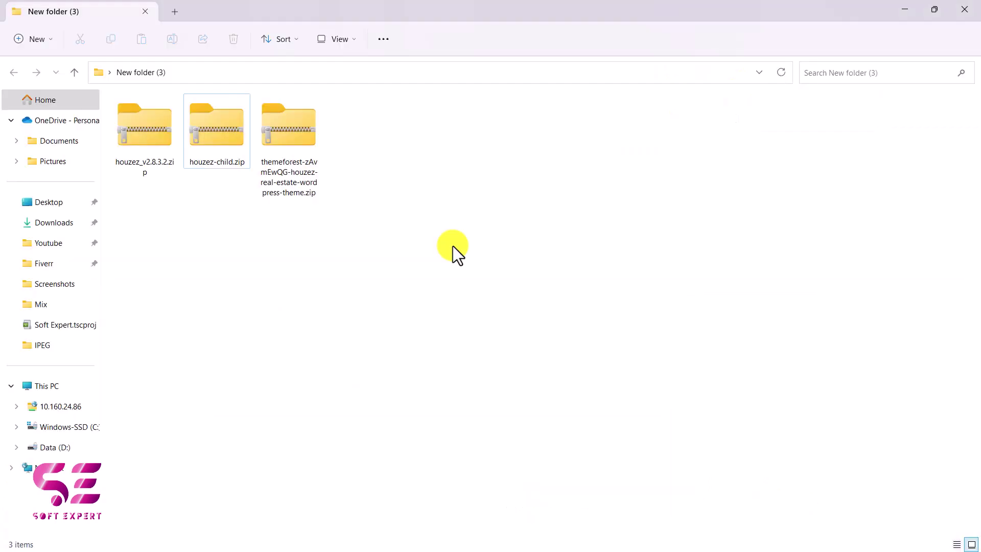
left_click(285, 127)
double_click(285, 127)
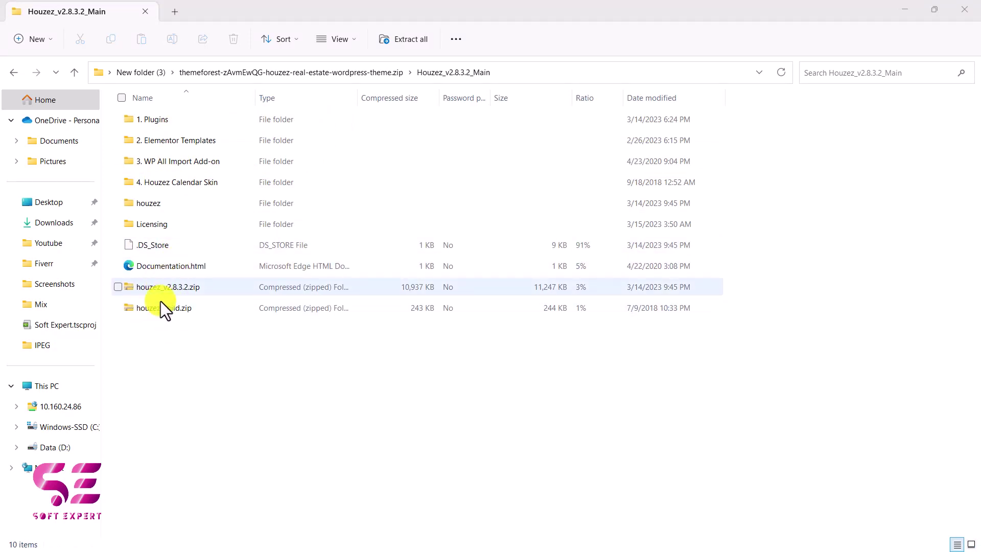
left_click(140, 73)
Select houzez_v2.8.3.2.zip and houzez-child.zip together, then clear the selection
right_click(293, 132)
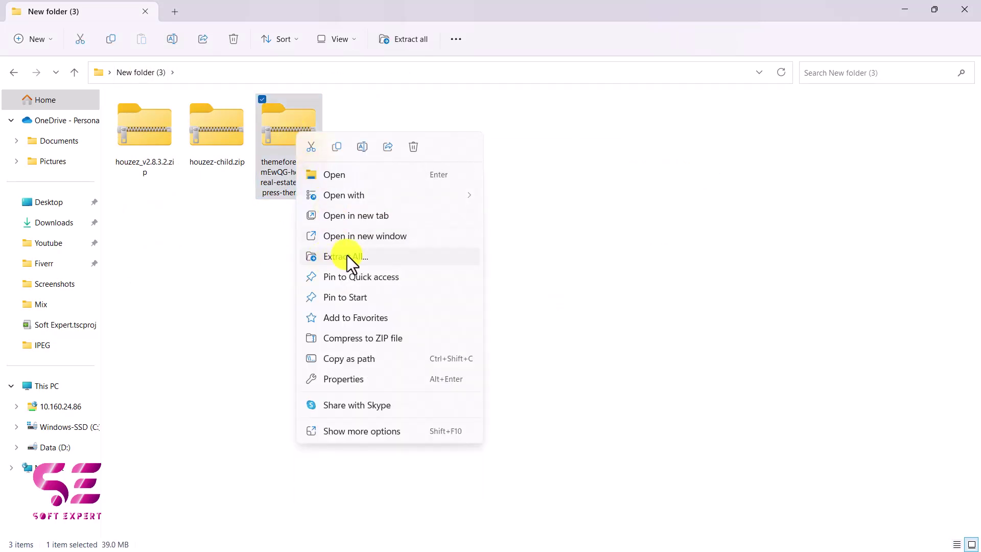
left_click(256, 241)
left_click_drag(142, 198, 195, 149)
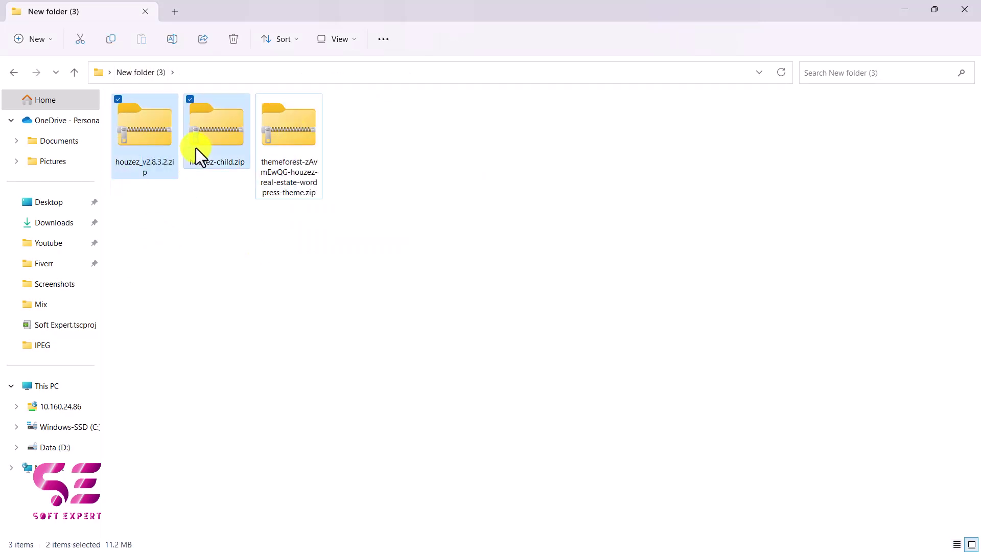
left_click(198, 187)
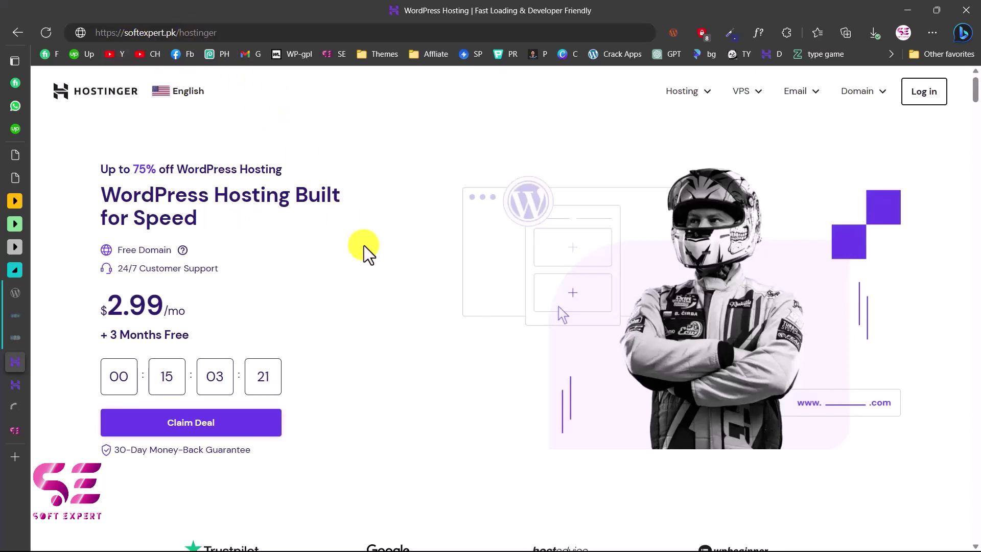
scroll(373, 259, "down", 10)
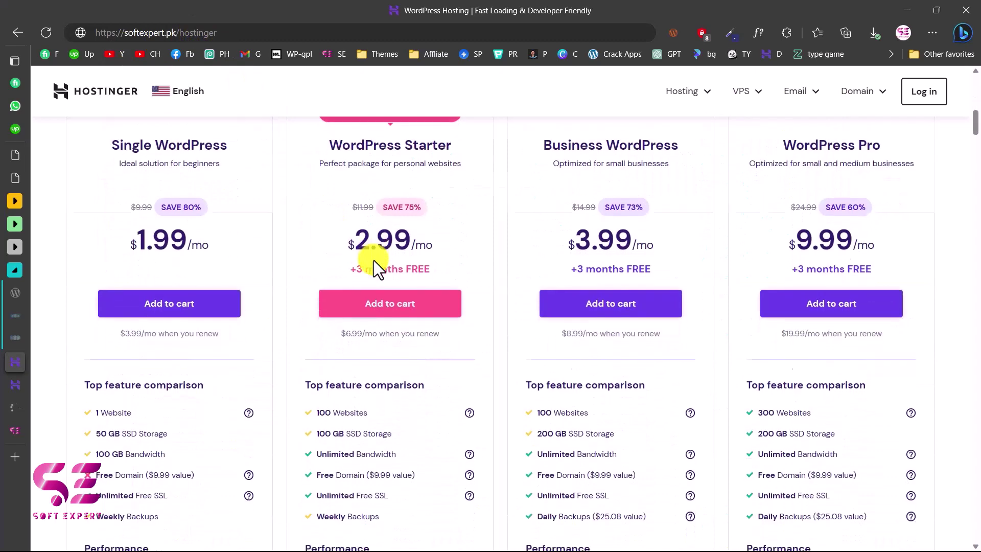
scroll(373, 260, "up", 2)
scroll(266, 314, "down", 1)
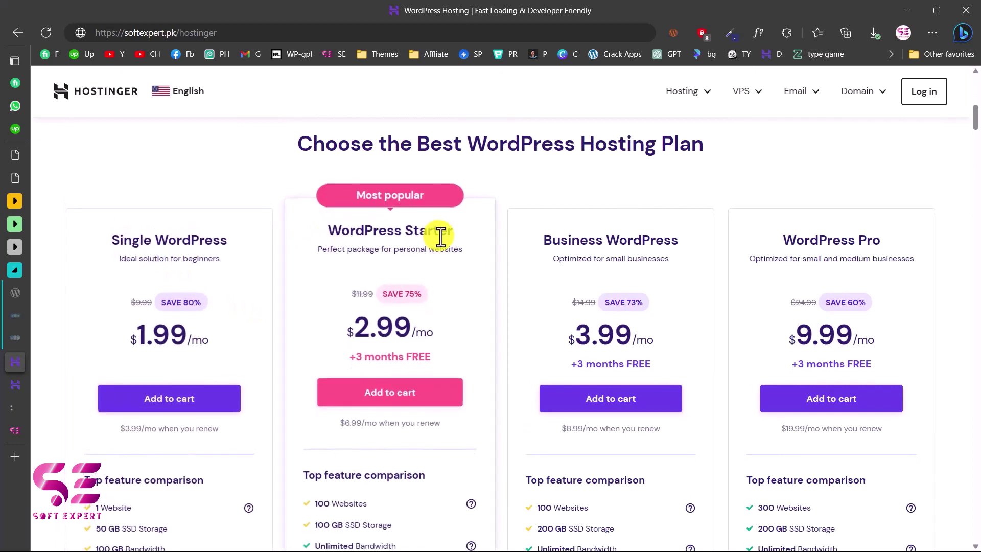
scroll(761, 260, "down", 1)
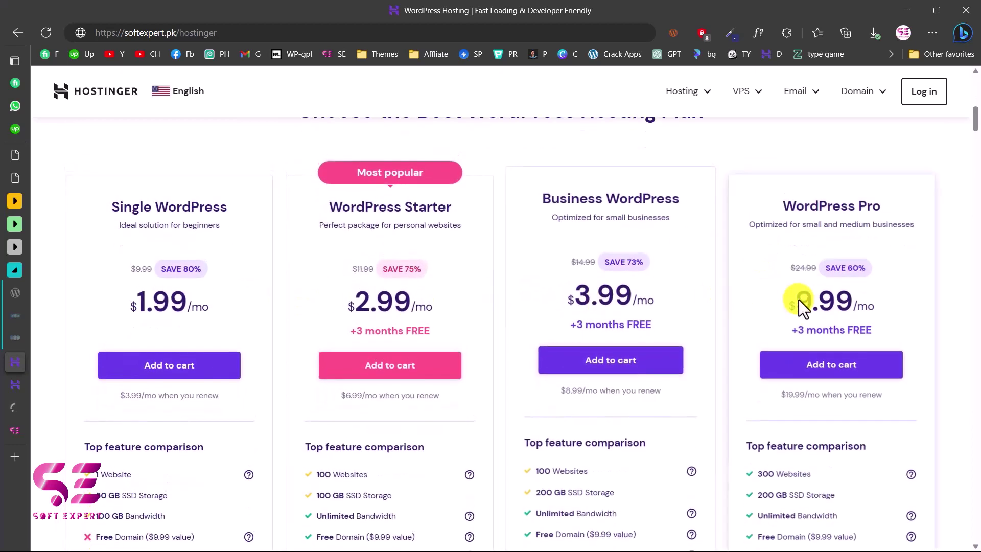
scroll(486, 293, "down", 3)
scroll(486, 293, "down", 3)
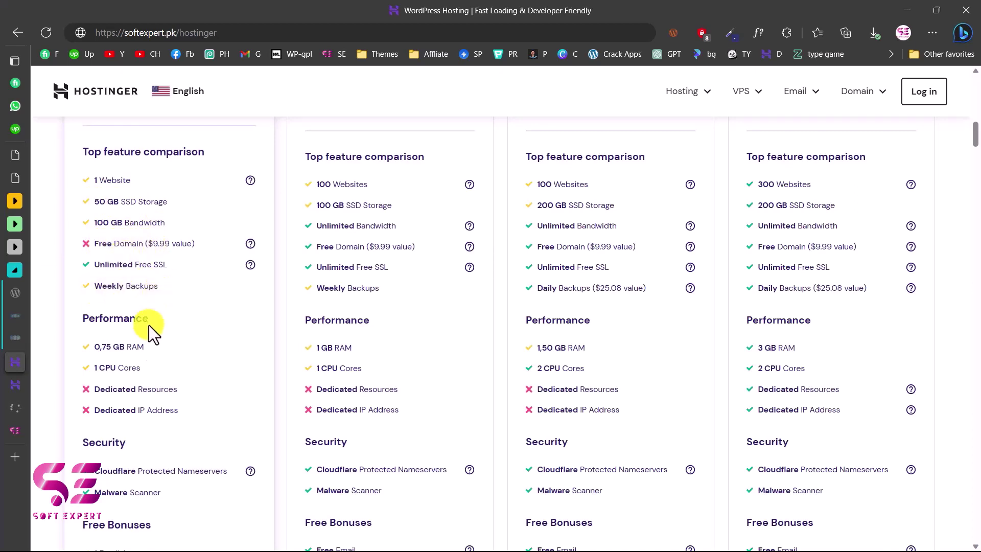
scroll(437, 328, "up", 1)
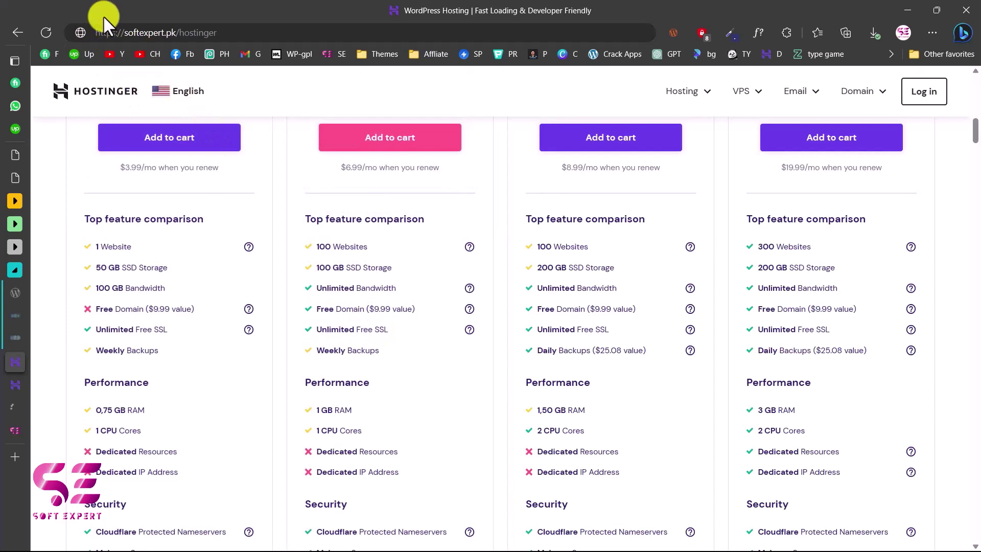
scroll(360, 303, "down", 2)
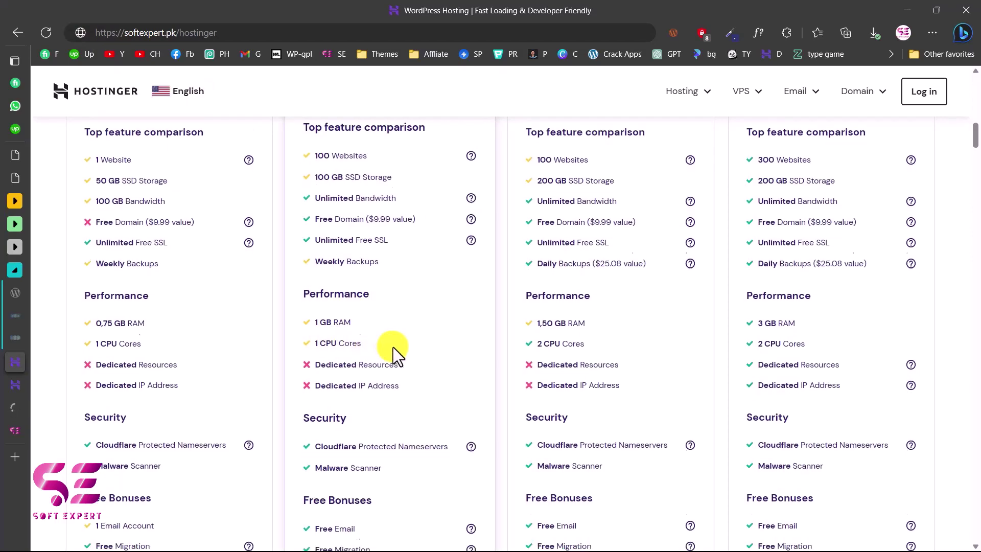
scroll(393, 347, "down", 3)
scroll(393, 348, "down", 2)
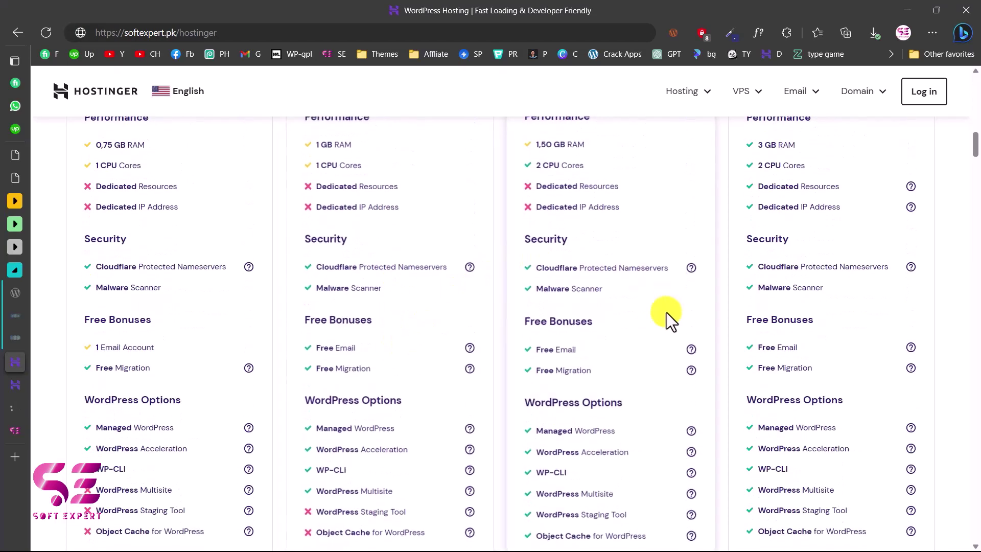
scroll(406, 362, "up", 3)
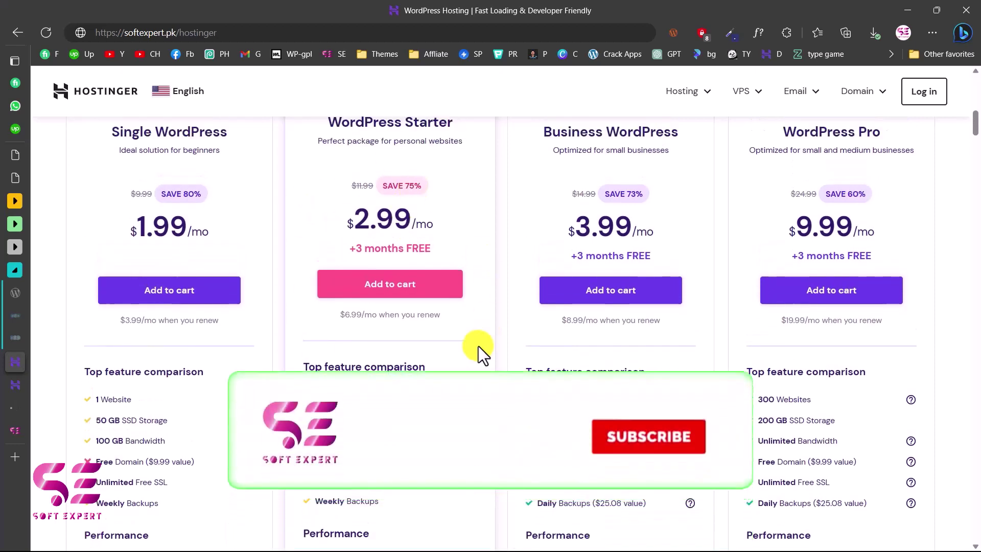
scroll(473, 355, "down", 1)
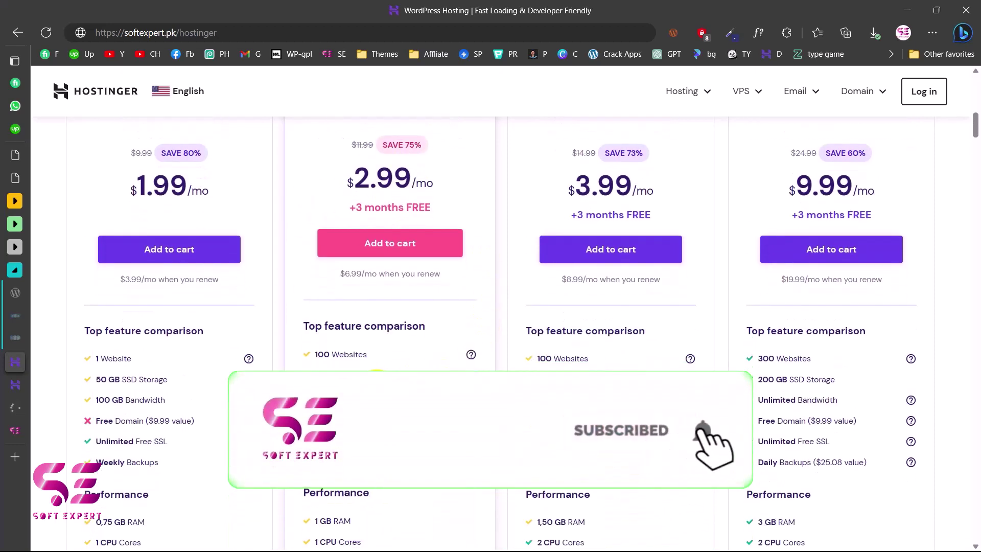
scroll(377, 386, "up", 2)
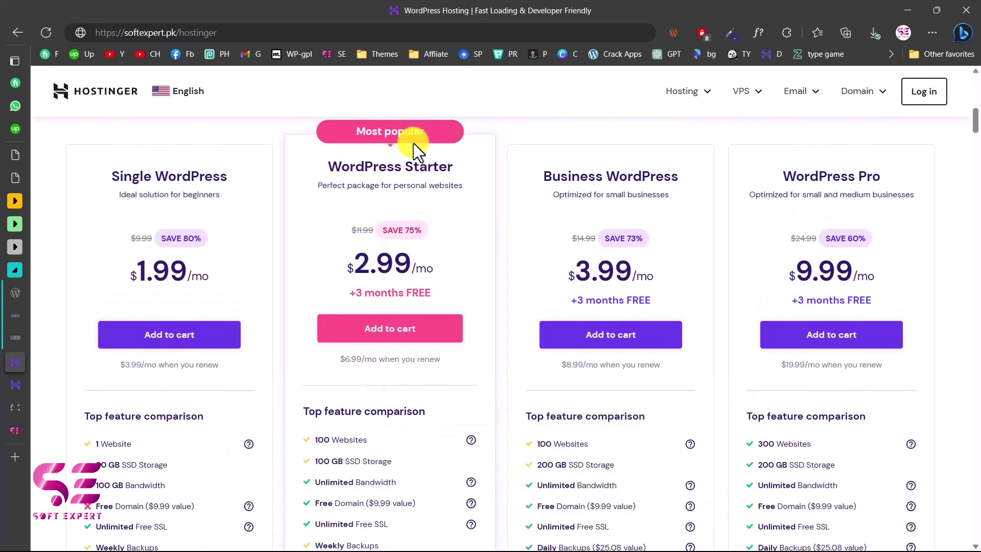
Add WordPress Starter to the cart, review the period, account and payment sections, then go to hPanel home
left_click(410, 330)
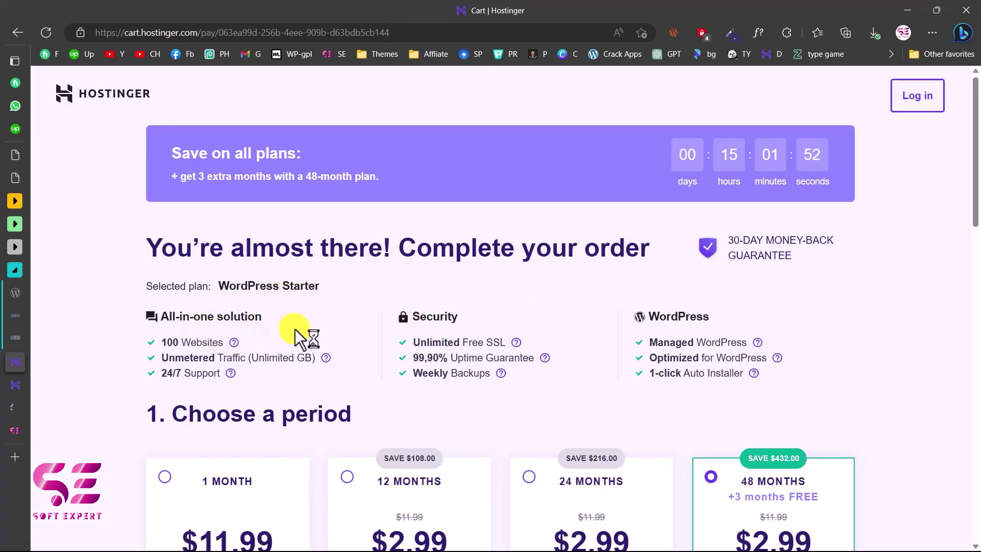
scroll(296, 329, "down", 3)
scroll(295, 329, "down", 1)
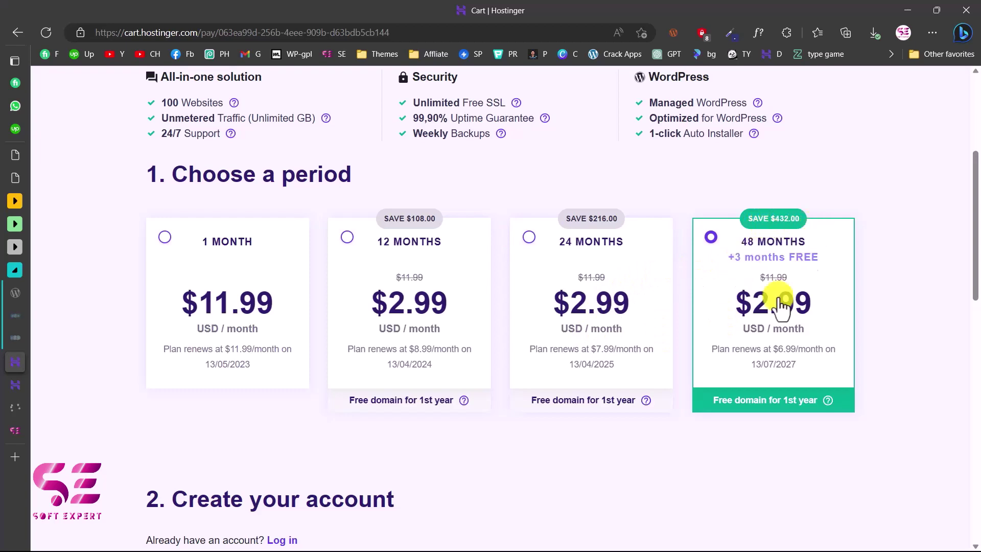
scroll(704, 401, "down", 9)
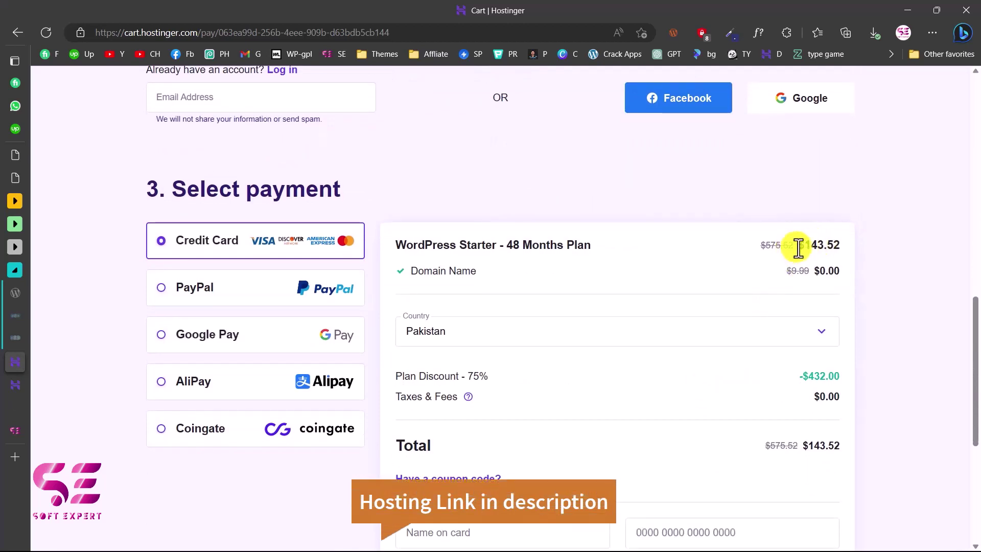
scroll(821, 248, "up", 3)
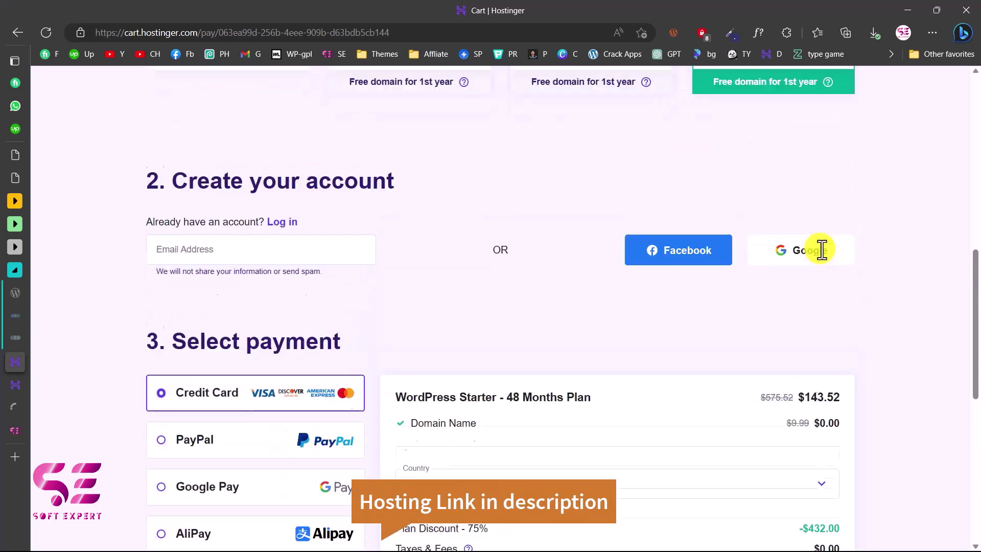
scroll(598, 394, "down", 5)
scroll(597, 394, "up", 5)
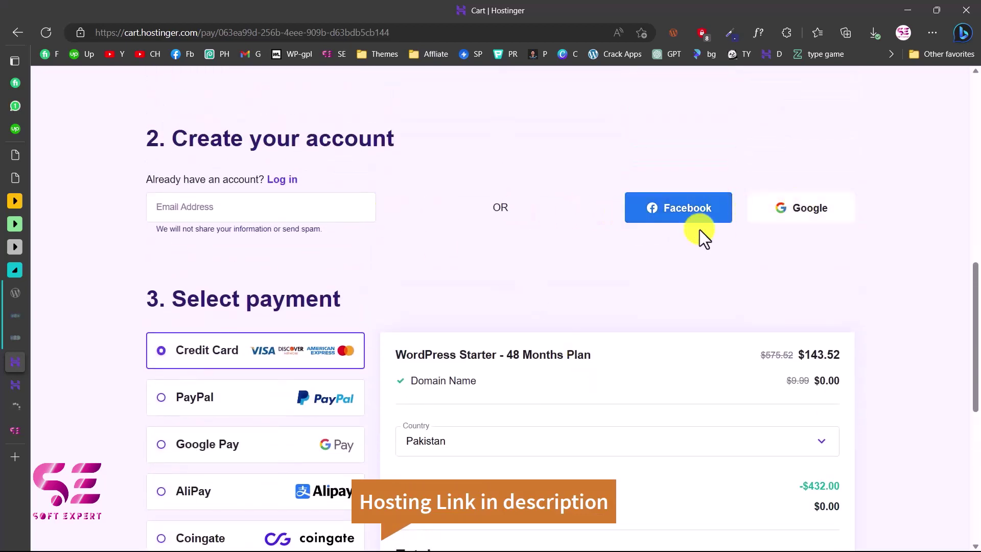
scroll(700, 229, "down", 3)
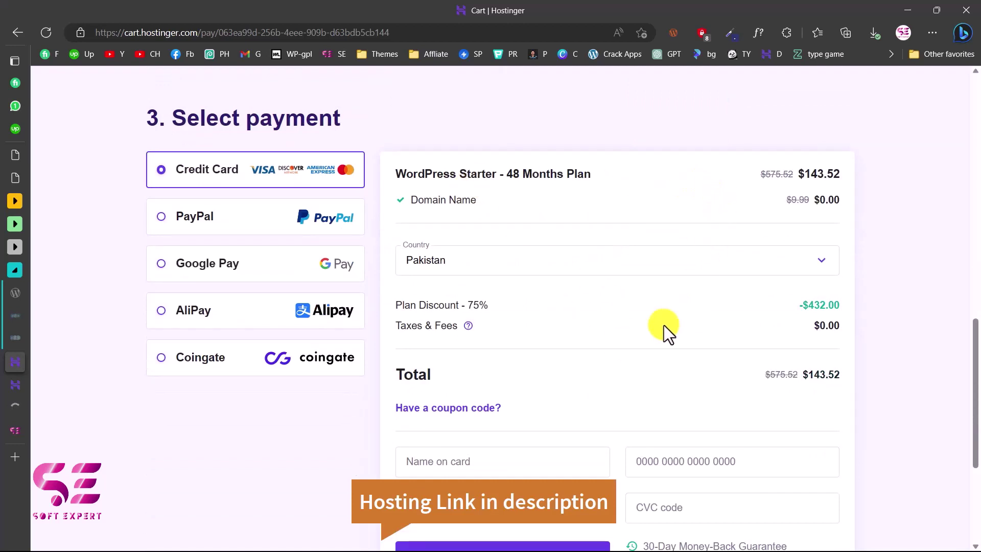
scroll(663, 330, "down", 2)
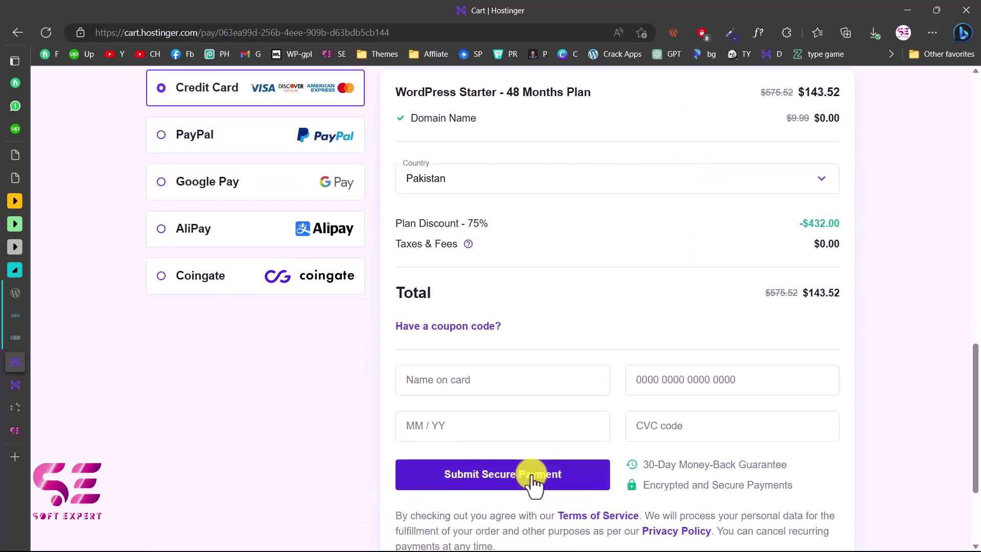
left_click(9, 383)
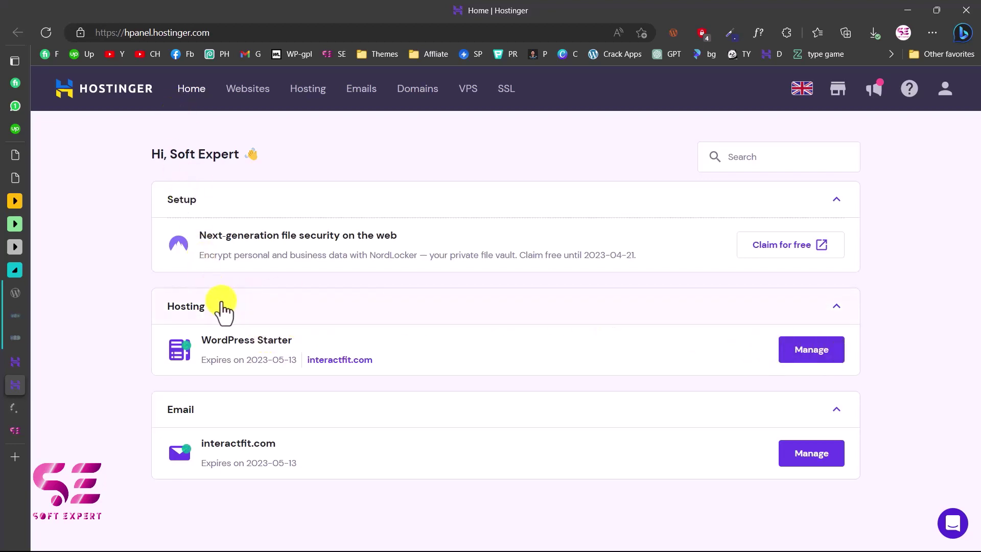
Open the WordPress Starter hosting dashboard, view the live site, then go to Website > WordPress
left_click(824, 360)
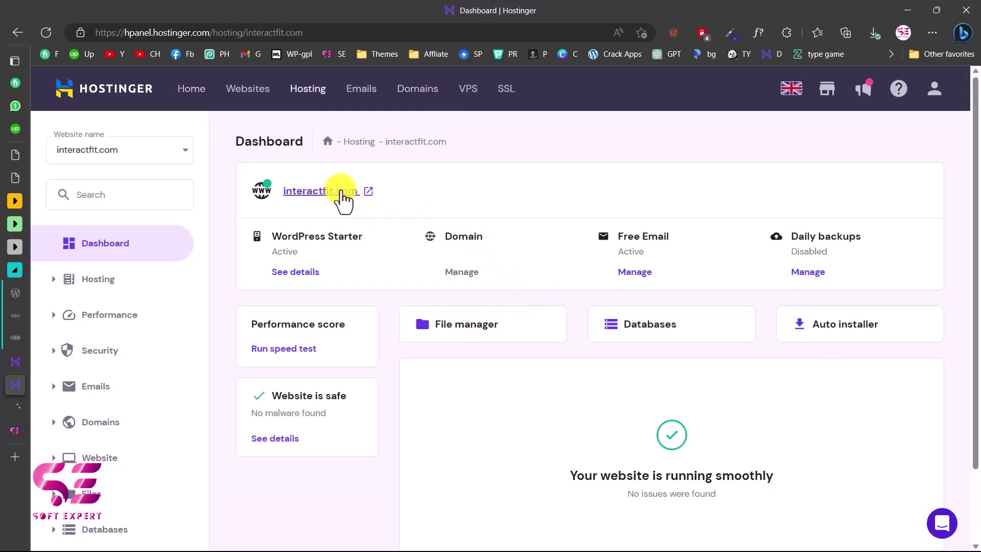
left_click(342, 199)
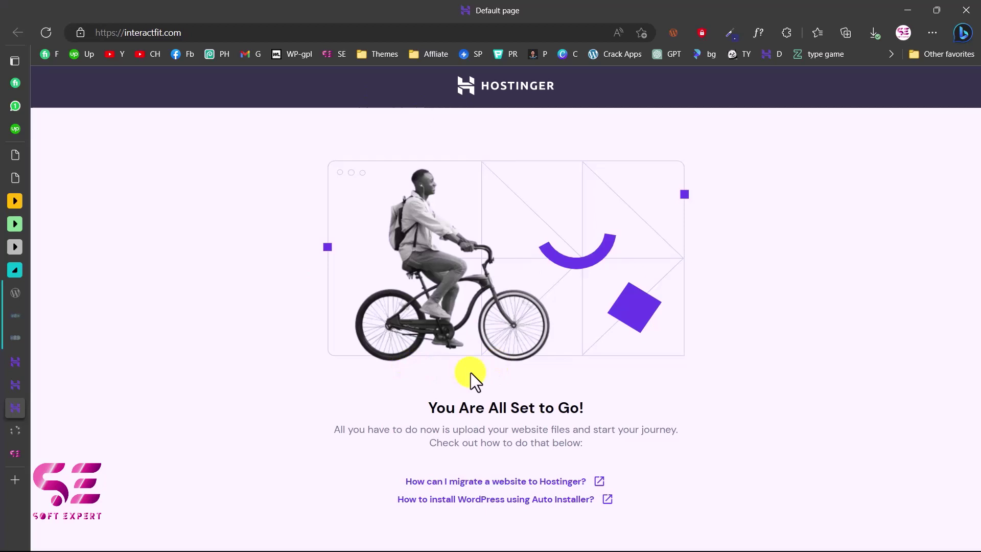
left_click(16, 385)
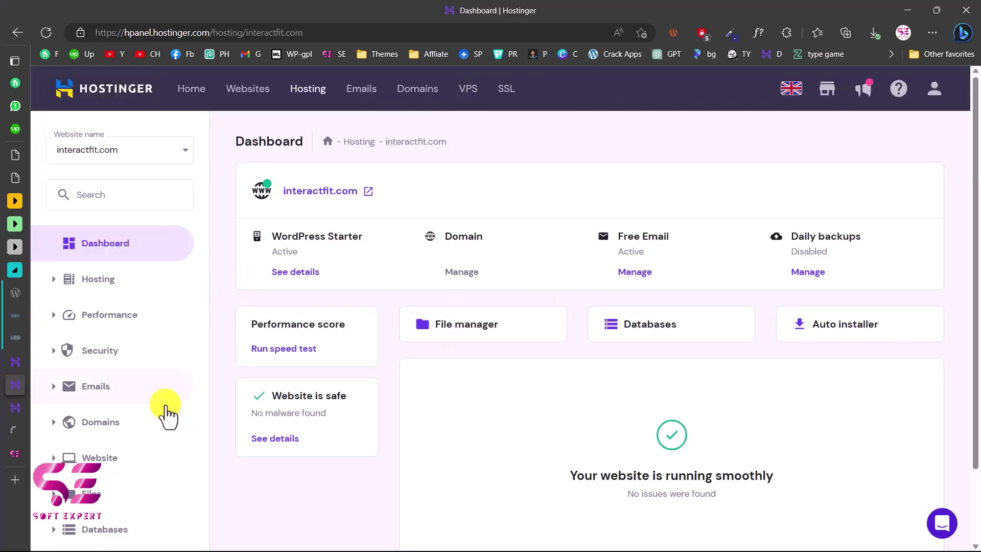
scroll(165, 415, "down", 2)
left_click(55, 380)
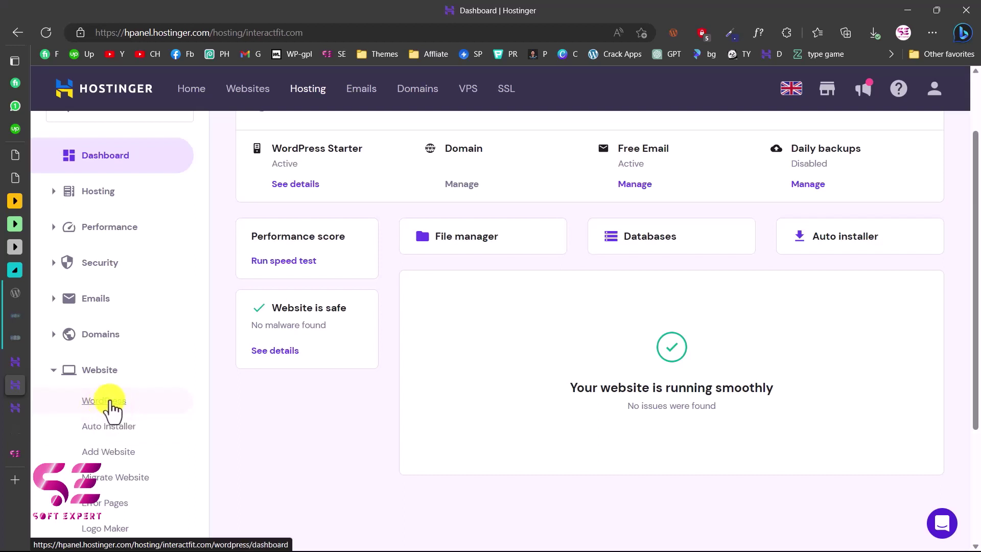
left_click(108, 404)
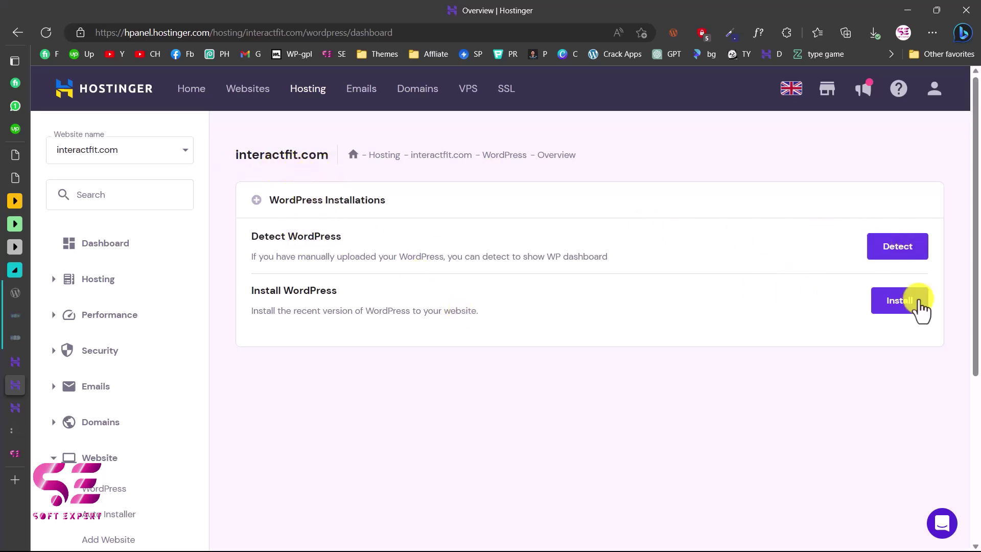
left_click(909, 311)
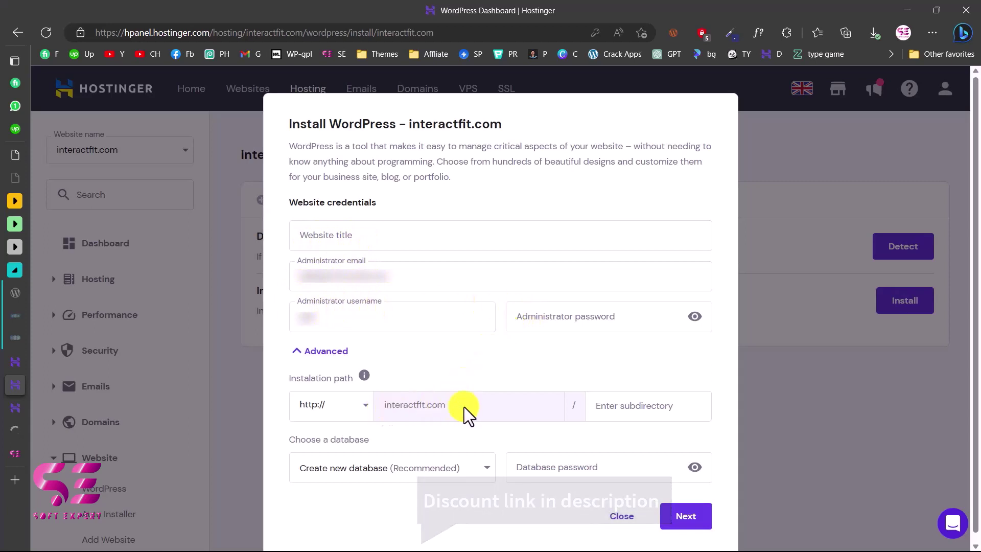
left_click(391, 246)
type("Interact Fit")
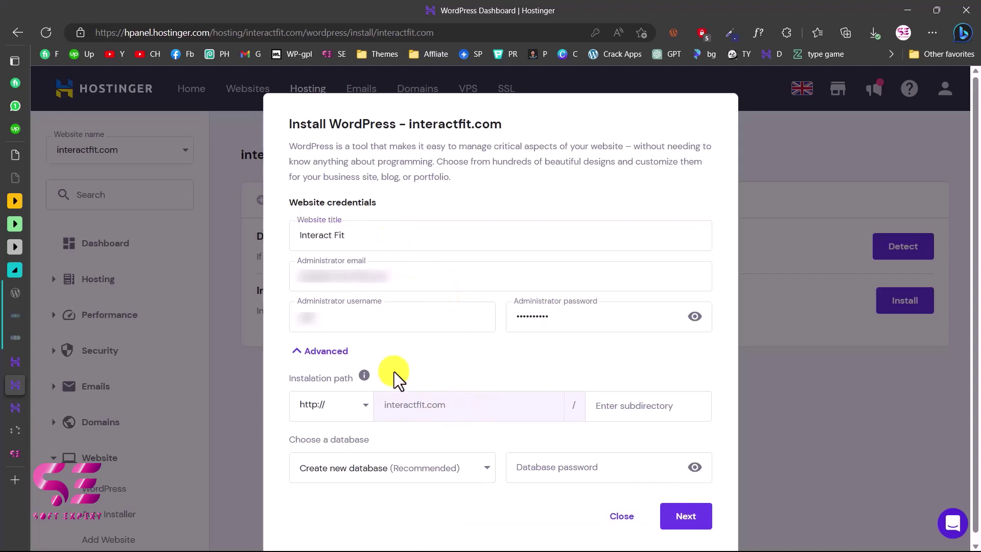
left_click(362, 401)
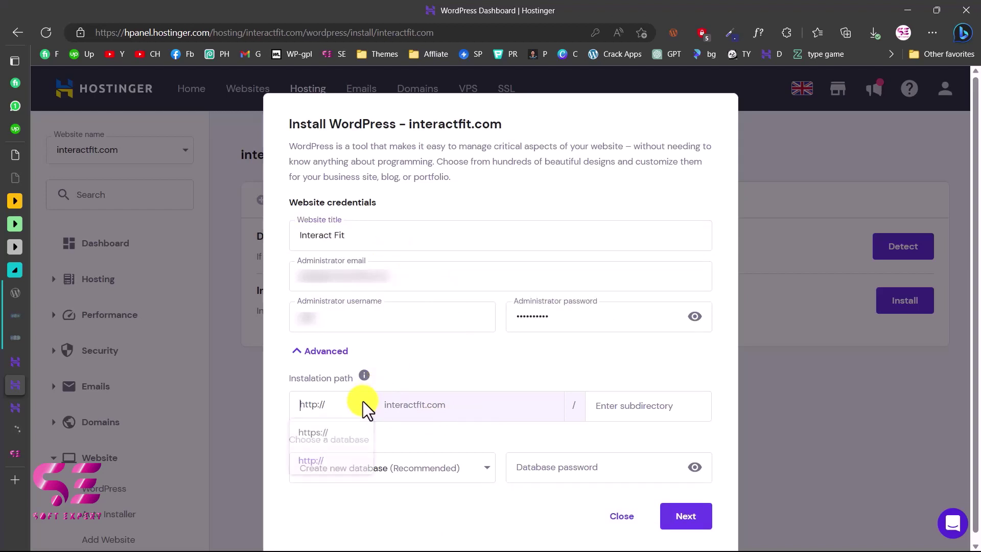
left_click(314, 432)
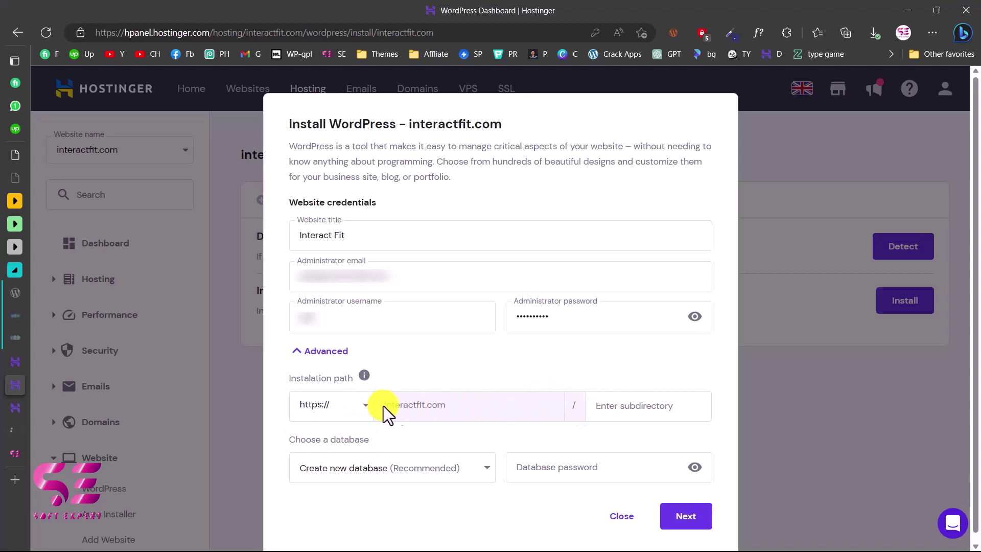
left_click(684, 525)
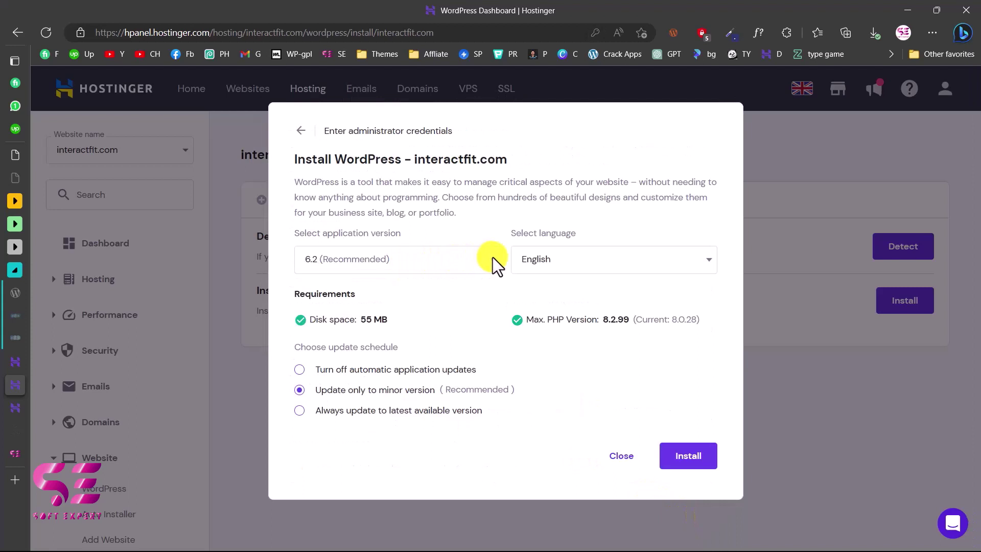
Install WordPress 6.2 (Recommended) in English on interactfit.com
left_click(493, 258)
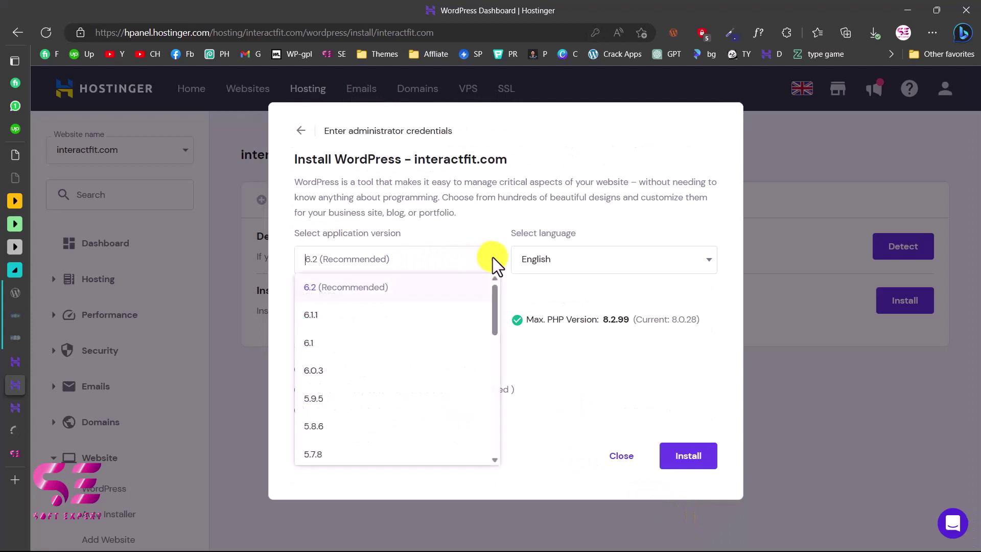
left_click(346, 290)
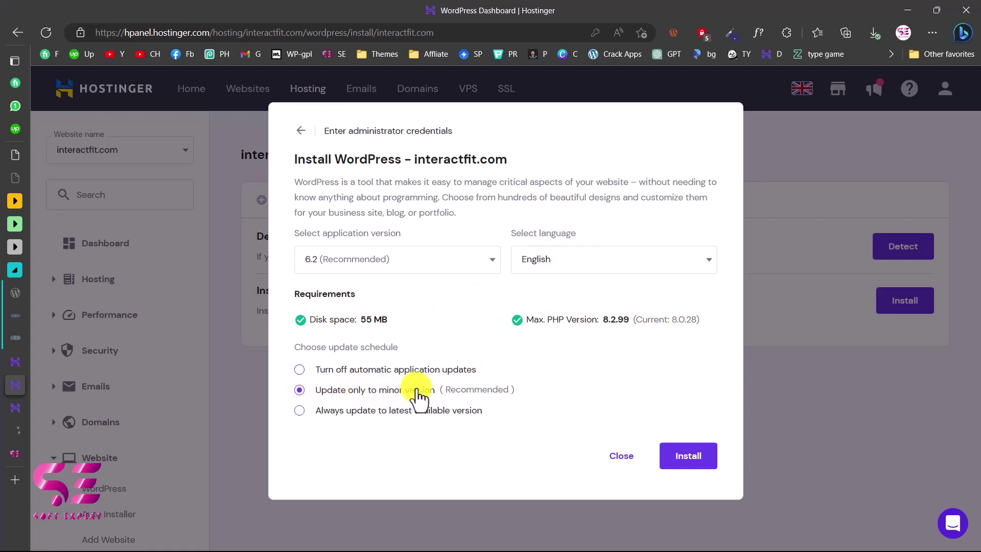
left_click(689, 456)
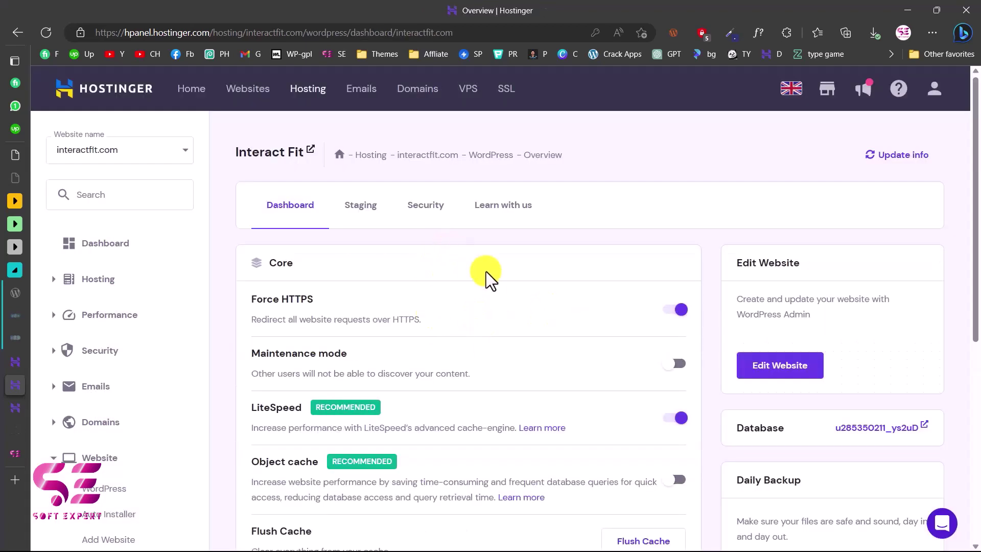
scroll(513, 384, "down", 4)
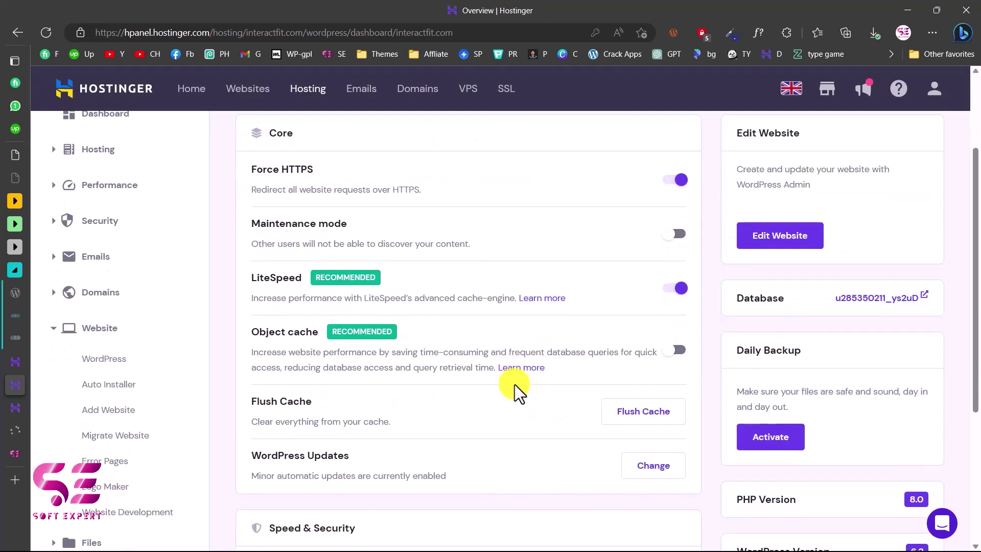
scroll(514, 384, "down", 3)
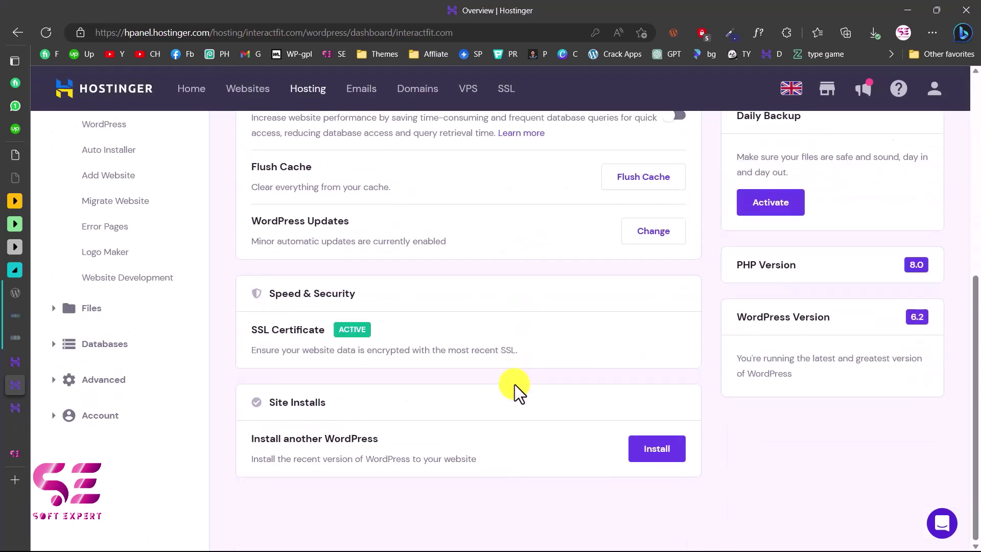
scroll(514, 384, "up", 4)
scroll(696, 369, "down", 2)
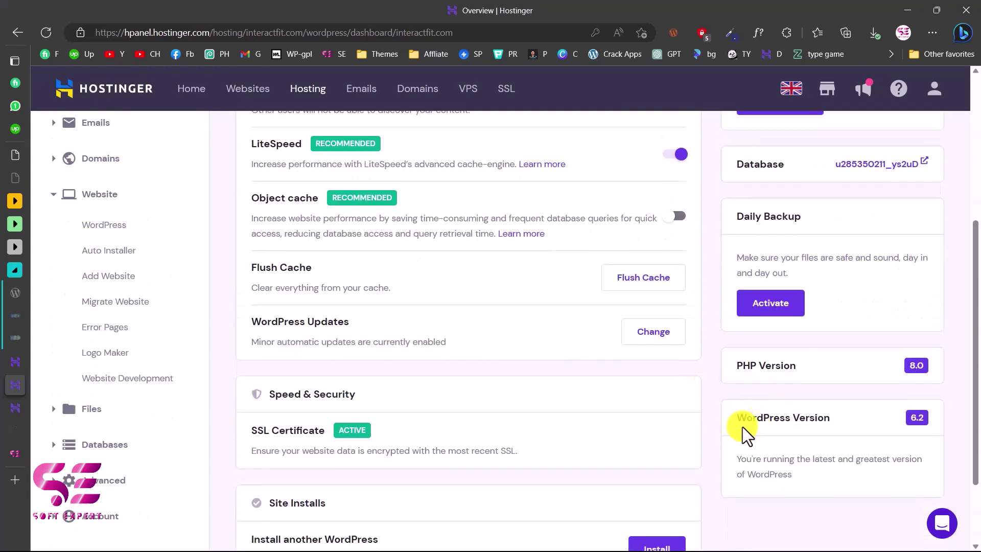
scroll(881, 433, "up", 6)
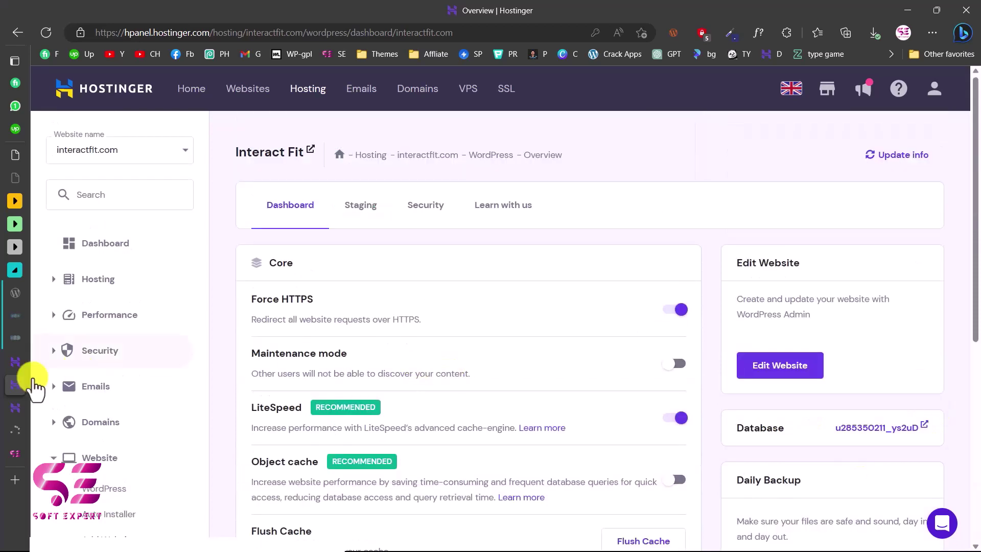
left_click(11, 409)
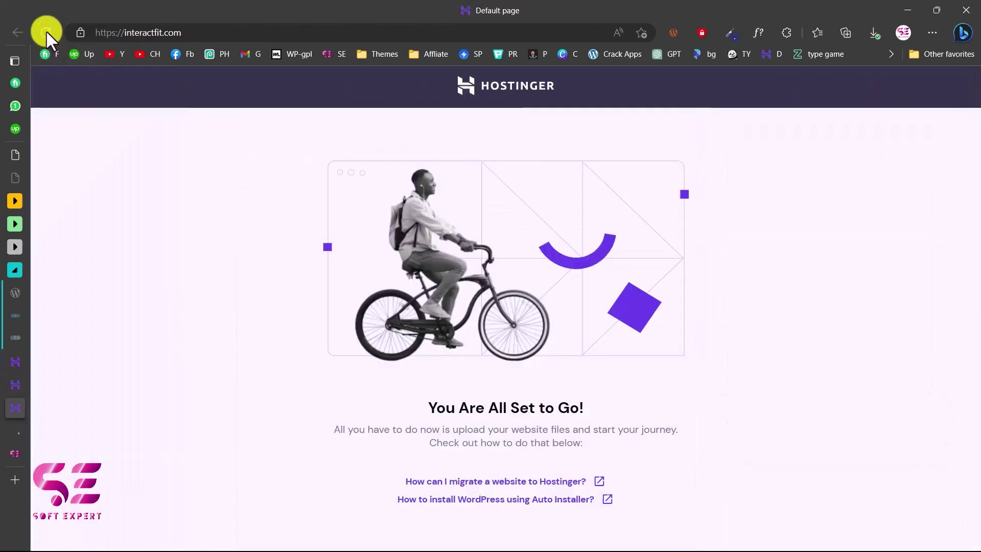
left_click(46, 31)
left_click_drag(118, 210, 480, 215)
left_click(298, 257)
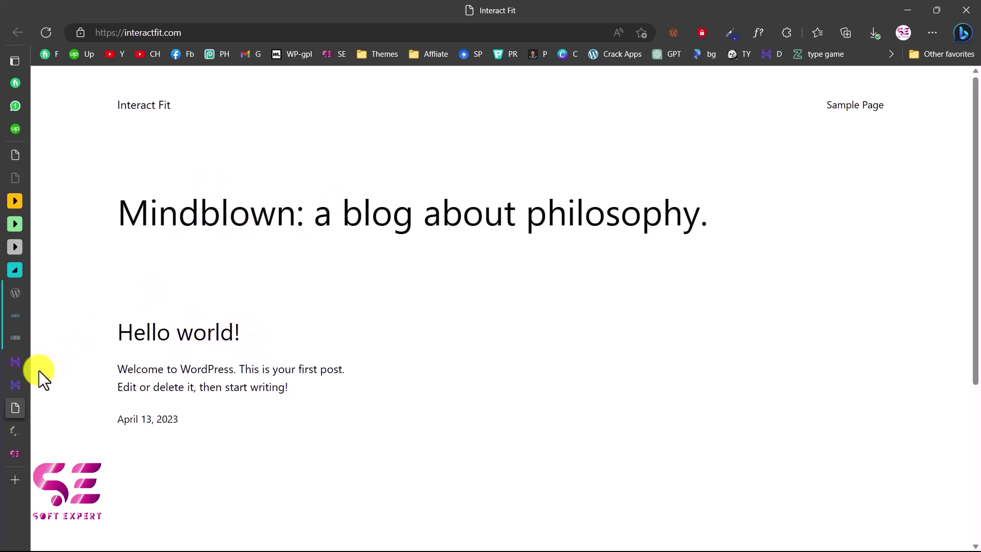
left_click(19, 380)
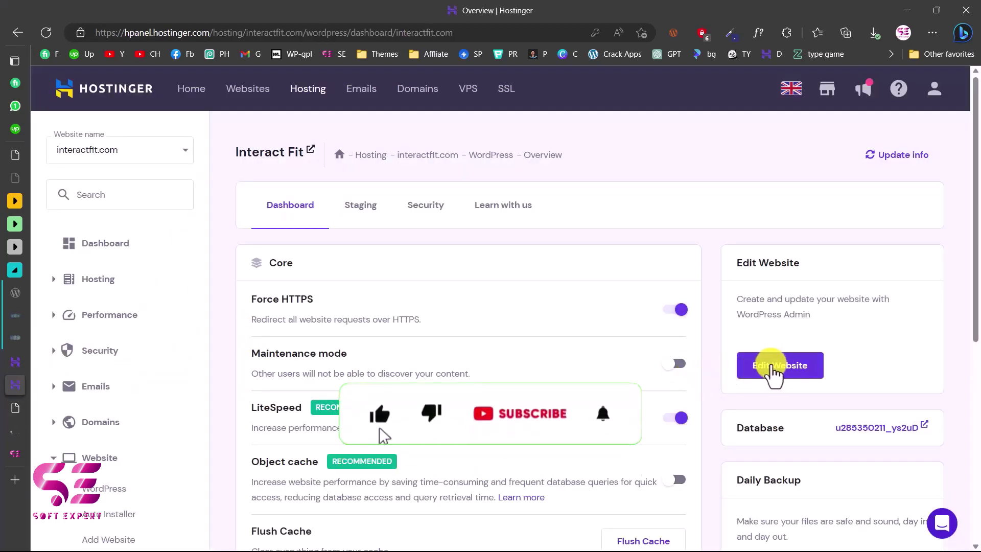
From the WordPress admin, upload and install houzez_v2.8.3.2.zip via Appearance > Themes > Add New
left_click(802, 375)
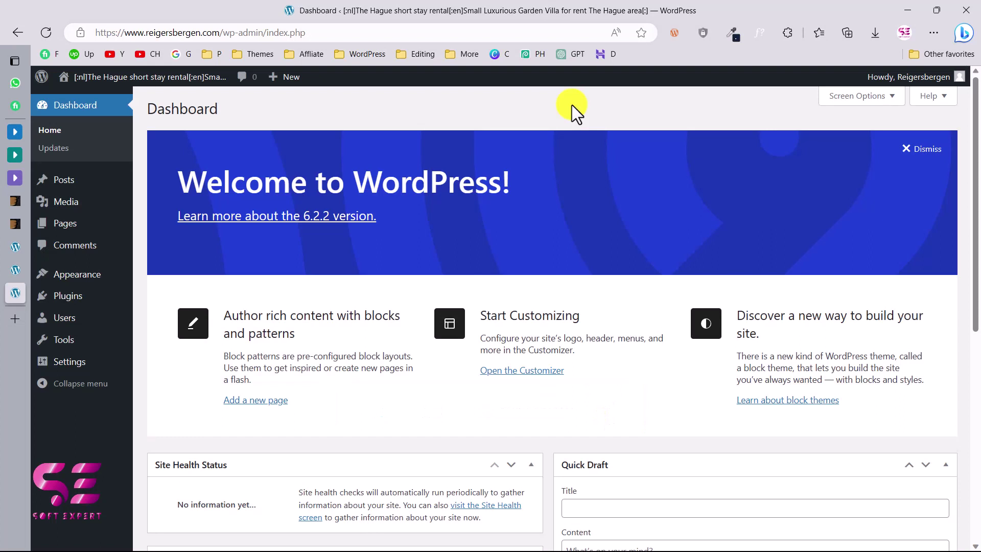
mouse_move(98, 277)
left_click(158, 279)
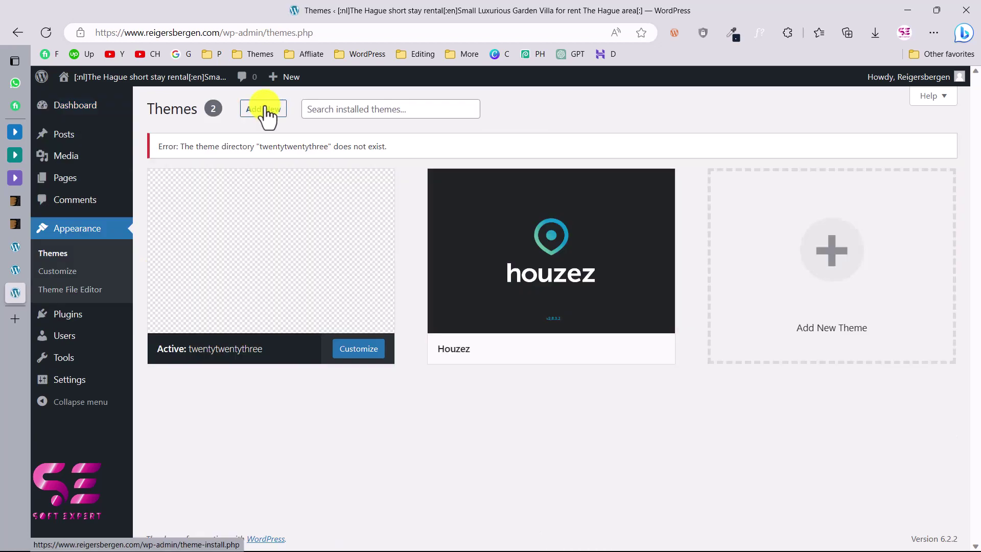
left_click(263, 111)
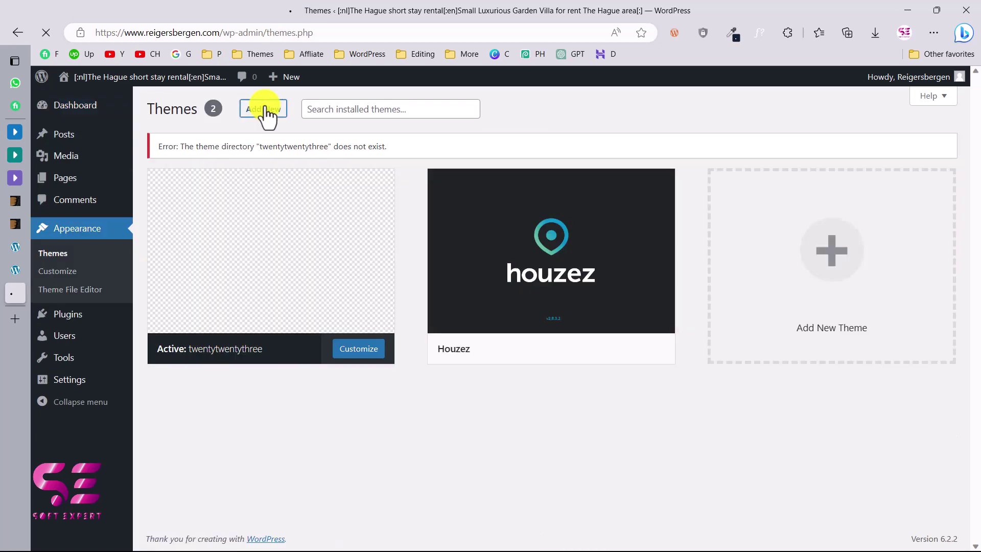
left_click(267, 110)
left_click(461, 224)
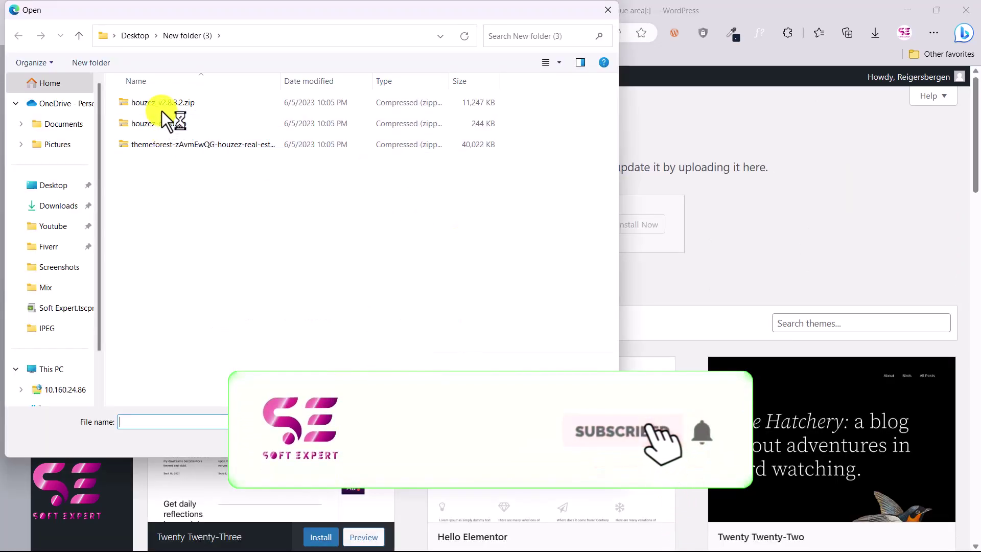
left_click(185, 103)
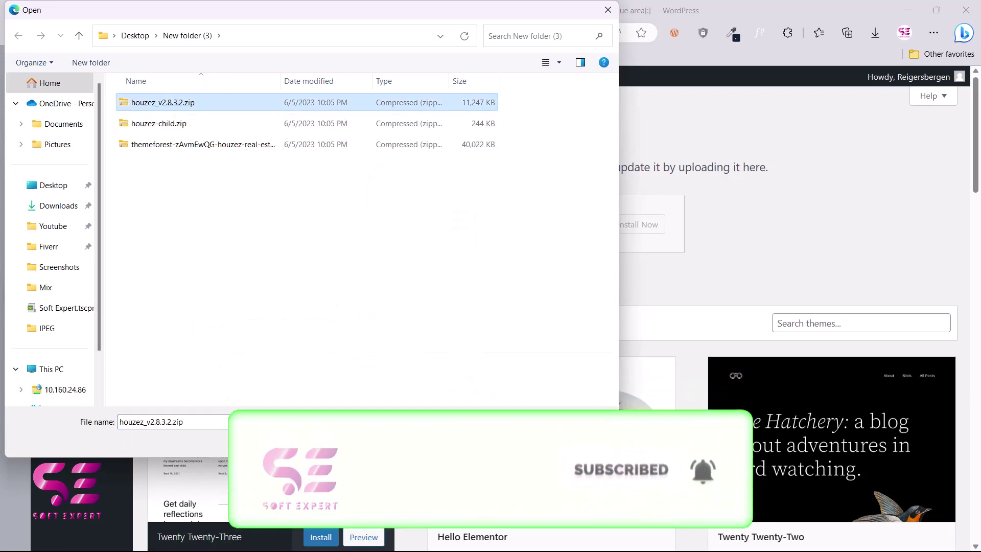
left_click(516, 441)
left_click(642, 227)
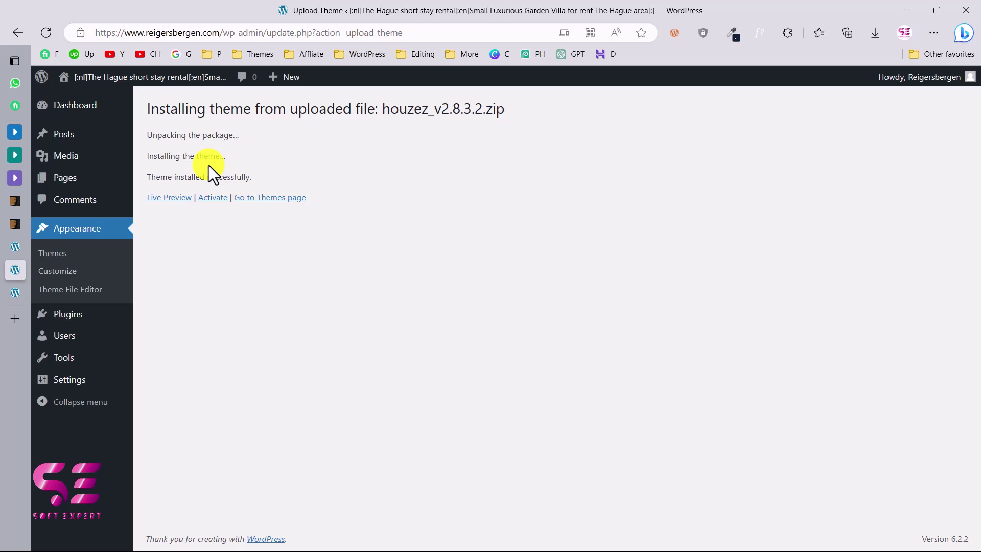
left_click(81, 255)
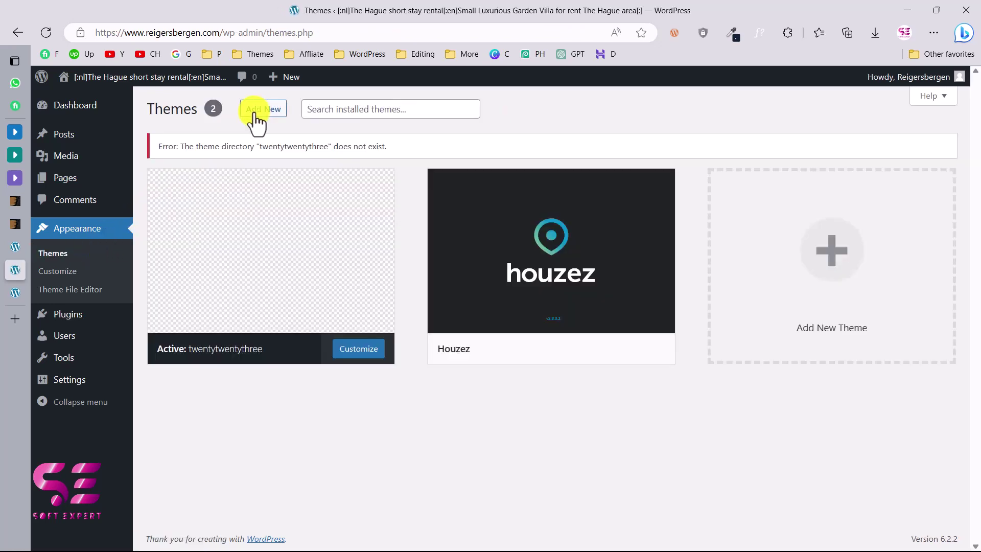
Upload and install houzez-child.zip, then activate the Houzez Child theme
left_click(261, 111)
left_click(268, 110)
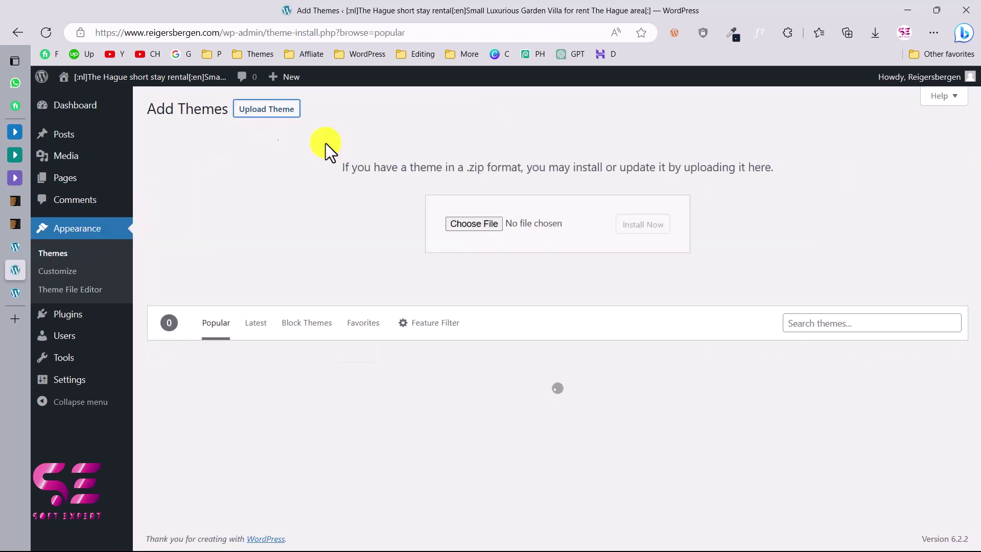
left_click(473, 220)
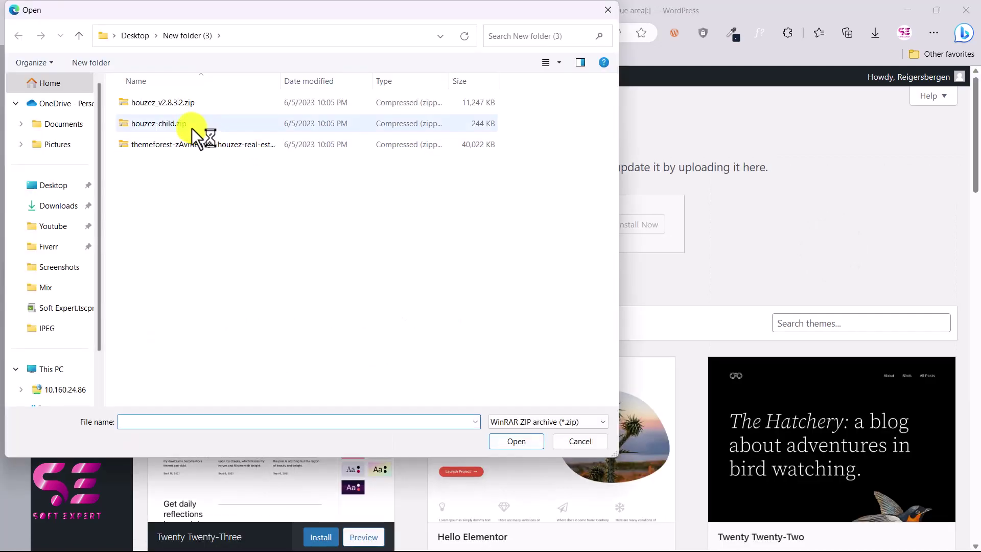
left_click(139, 119)
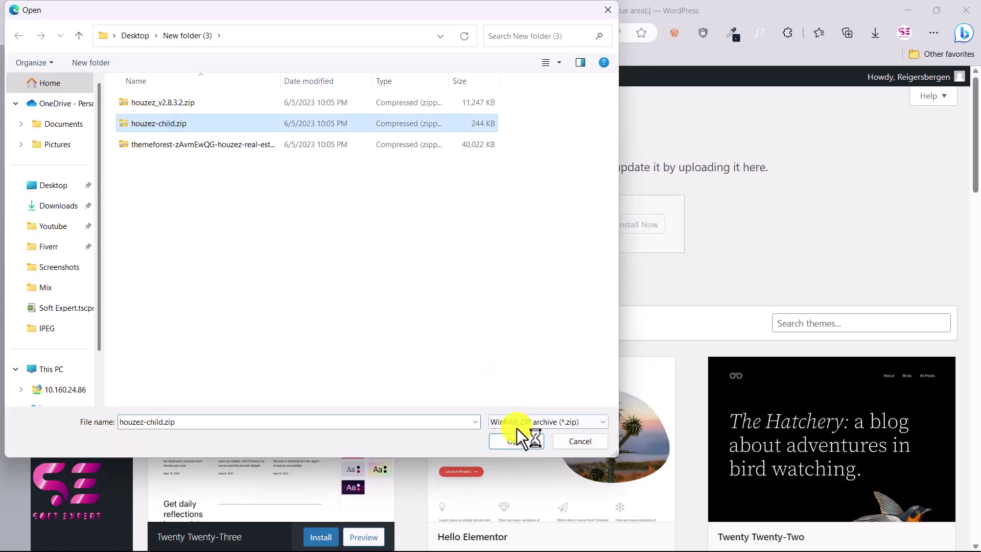
left_click(517, 440)
left_click(638, 227)
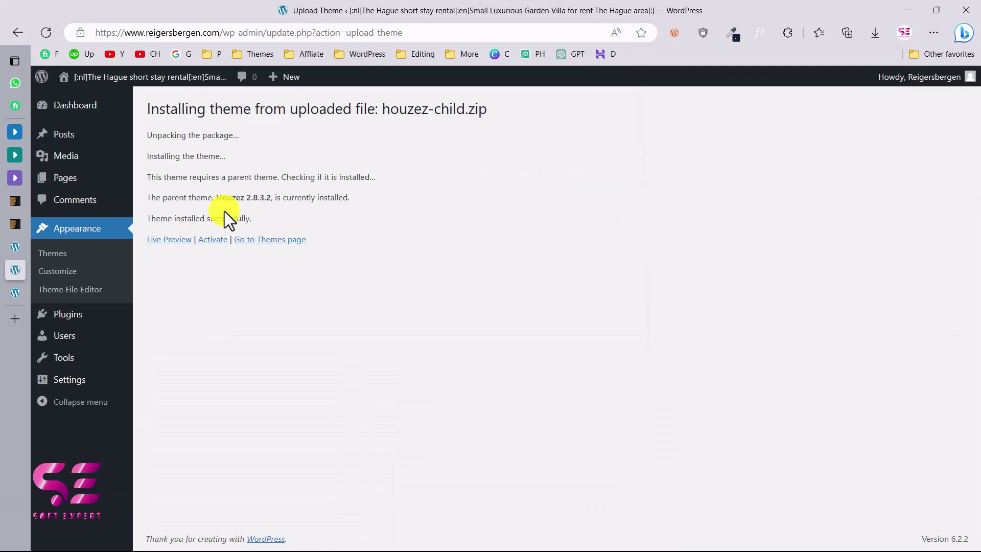
left_click(212, 242)
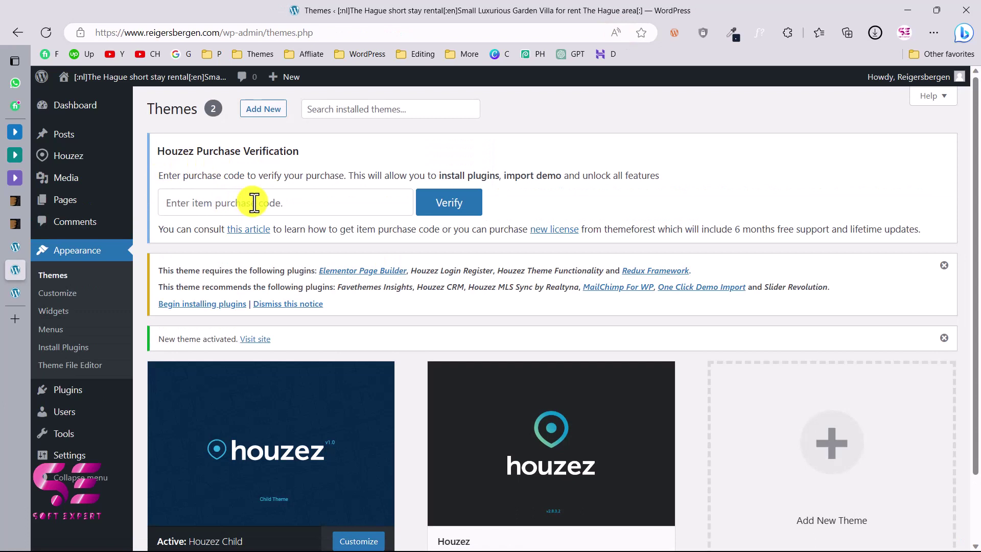
Copy the Item Purchase Code from the downloaded licence certificate and verify it in Houzez
left_click(872, 33)
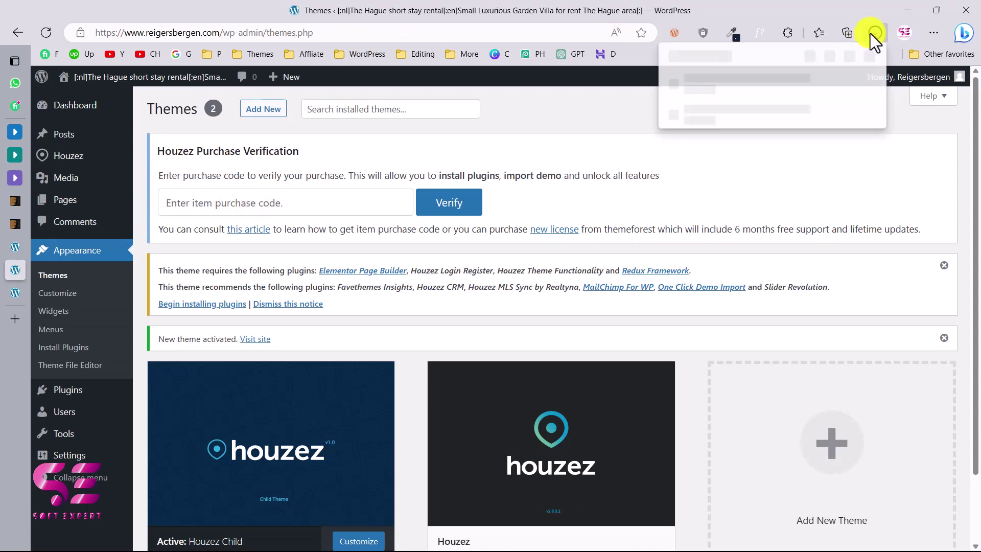
left_click(757, 81)
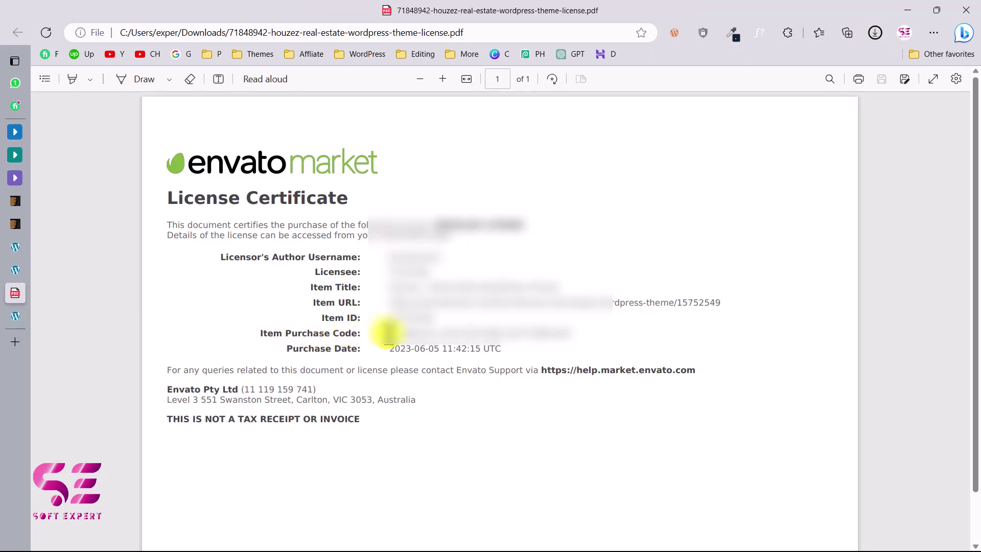
left_click_drag(442, 328, 557, 330)
left_click(373, 202)
key("ctrl+v")
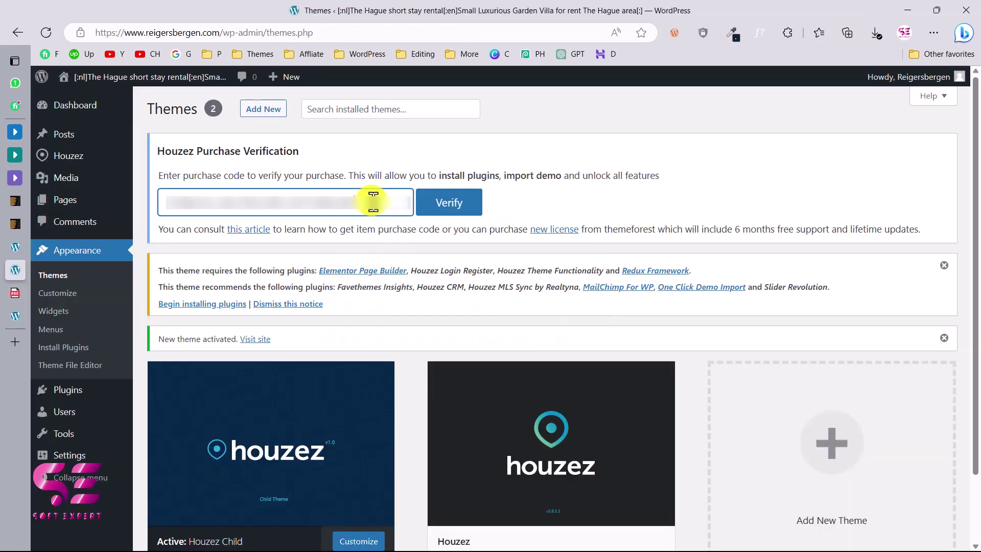
left_click(449, 202)
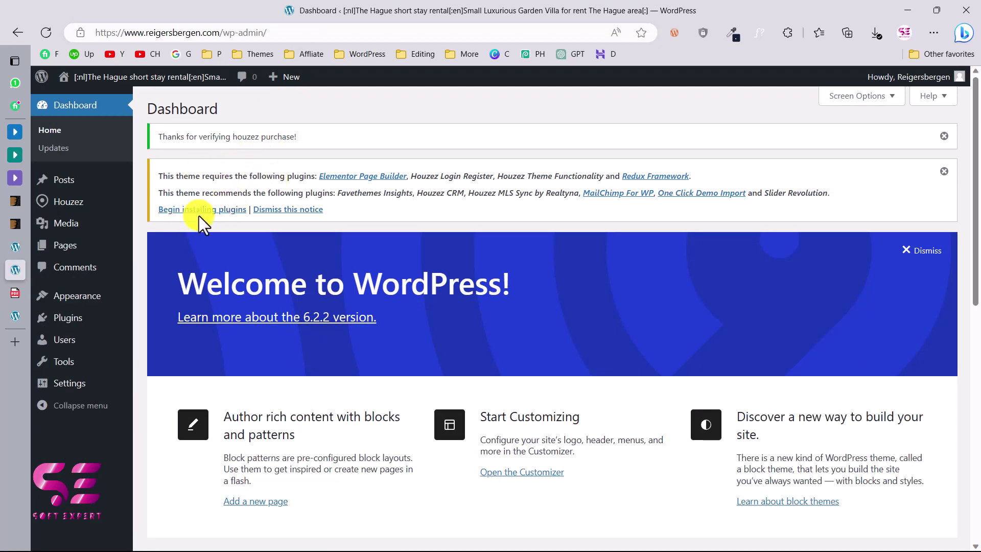
Bulk-install all ten required and recommended Houzez plugins
left_click(223, 210)
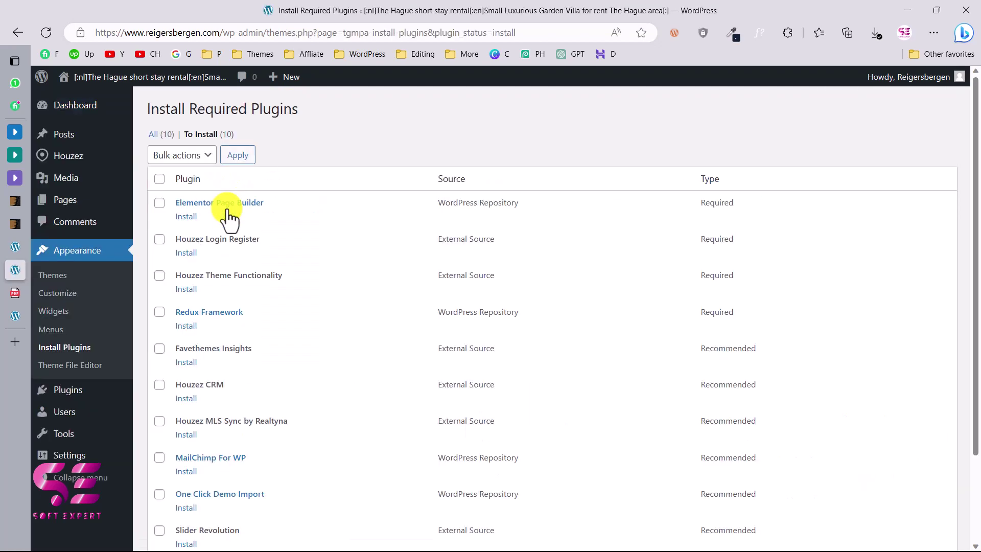
scroll(278, 247, "down", 3)
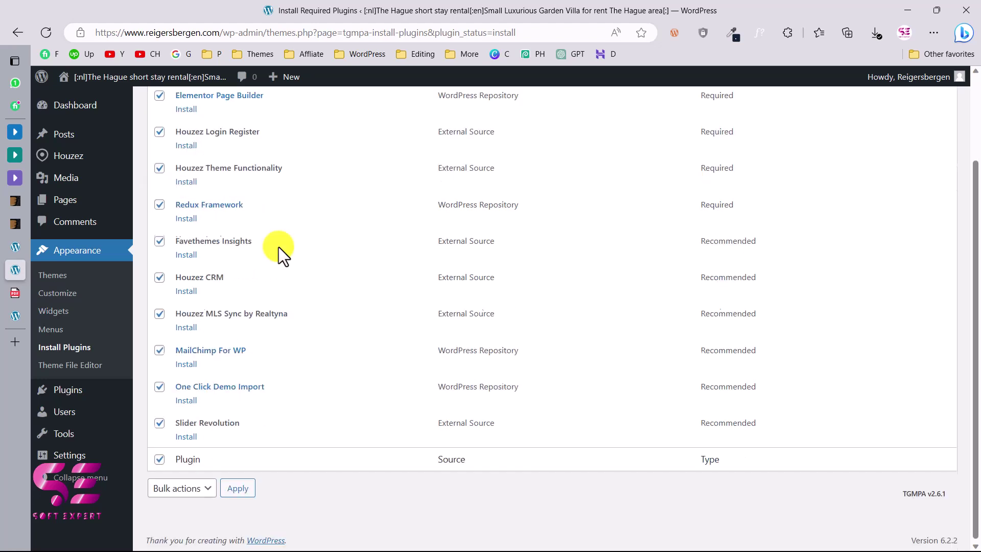
scroll(225, 415, "up", 2)
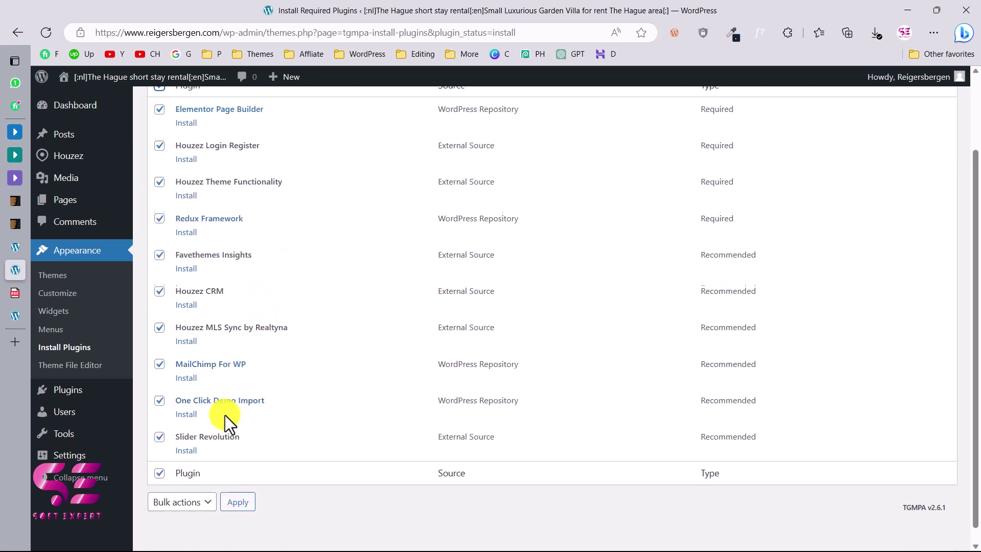
scroll(225, 358, "up", 1)
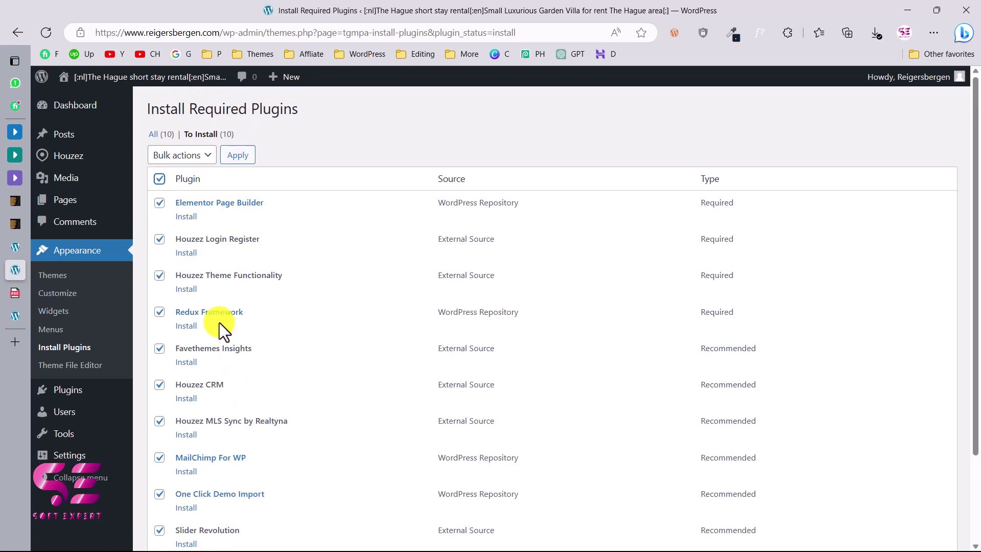
left_click(199, 161)
left_click(170, 185)
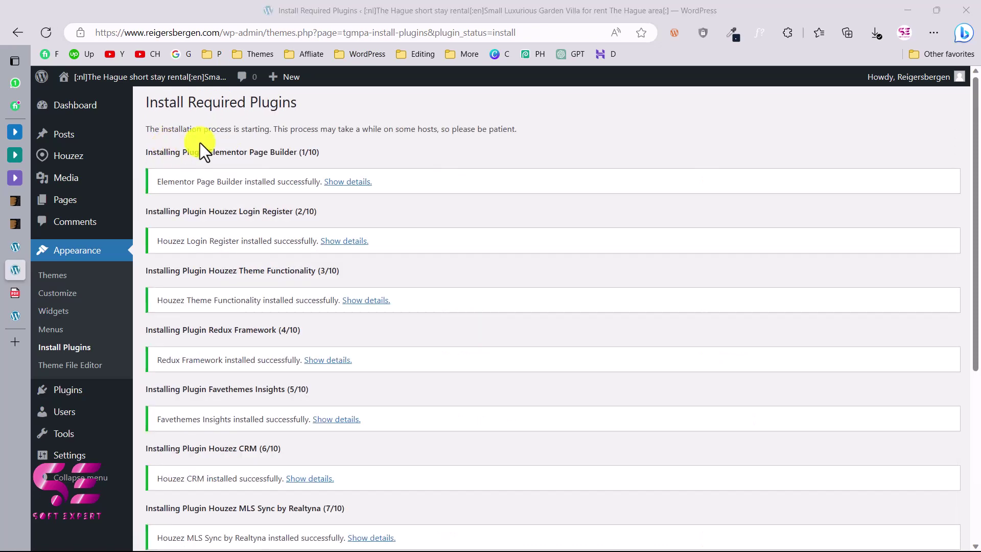
scroll(366, 235, "down", 5)
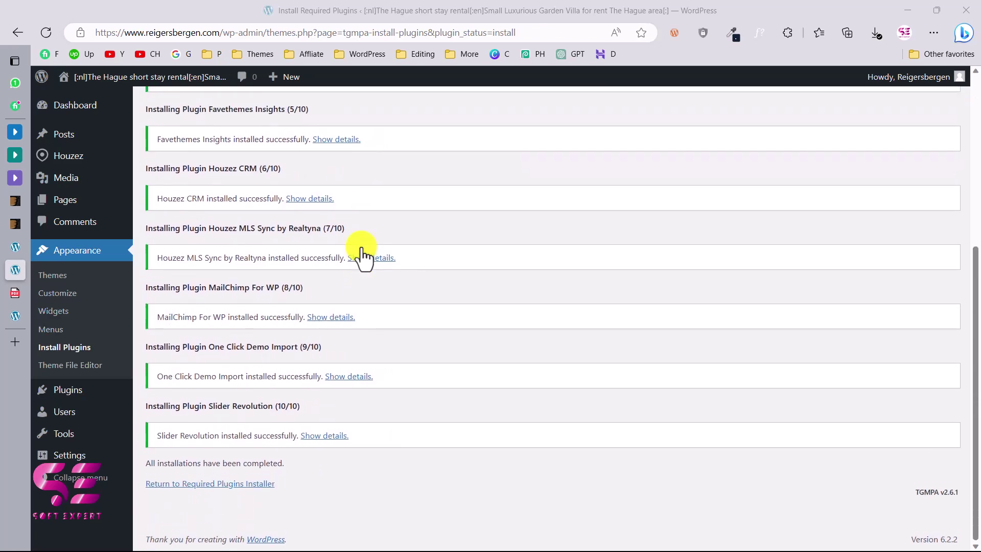
left_click(198, 484)
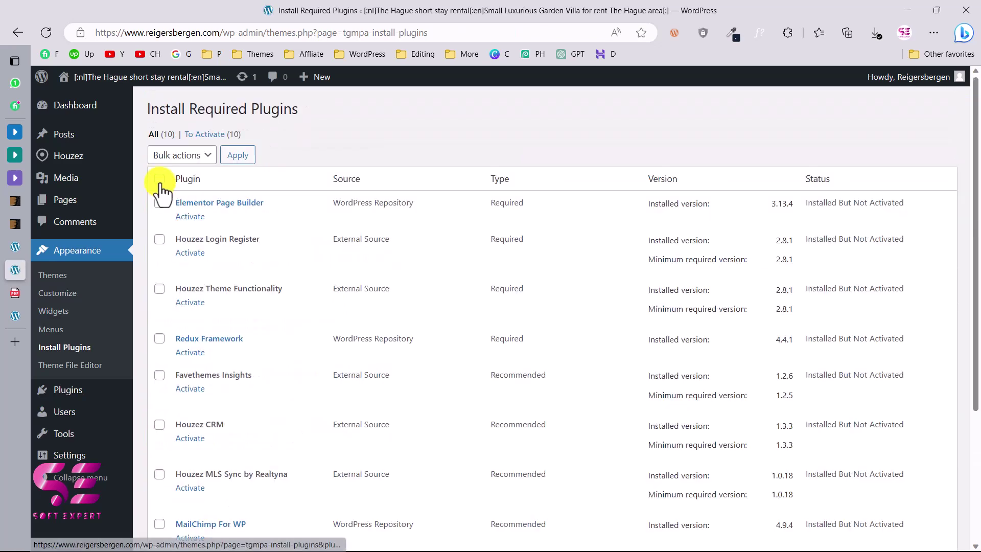
Select all ten plugins and bulk-activate them
left_click(160, 179)
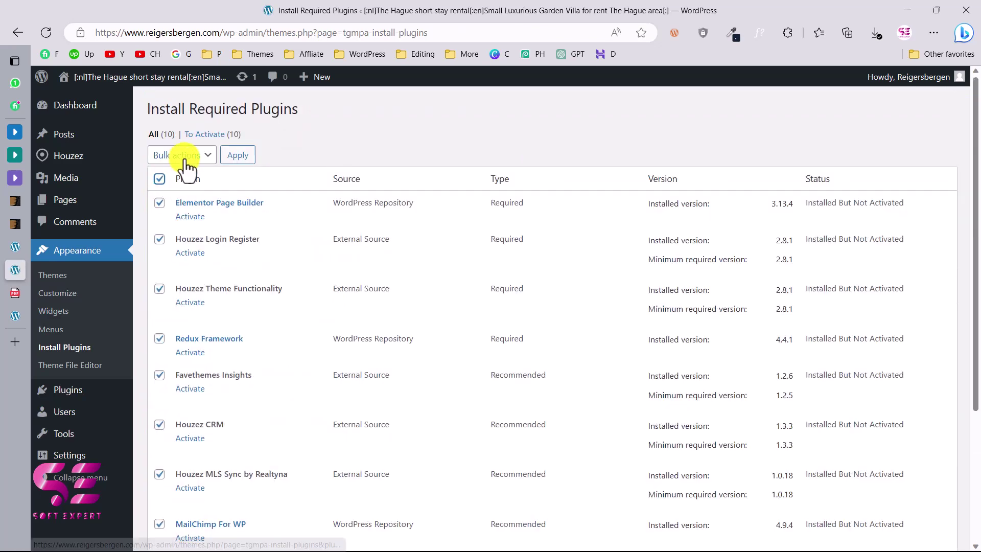
left_click(184, 156)
left_click(168, 210)
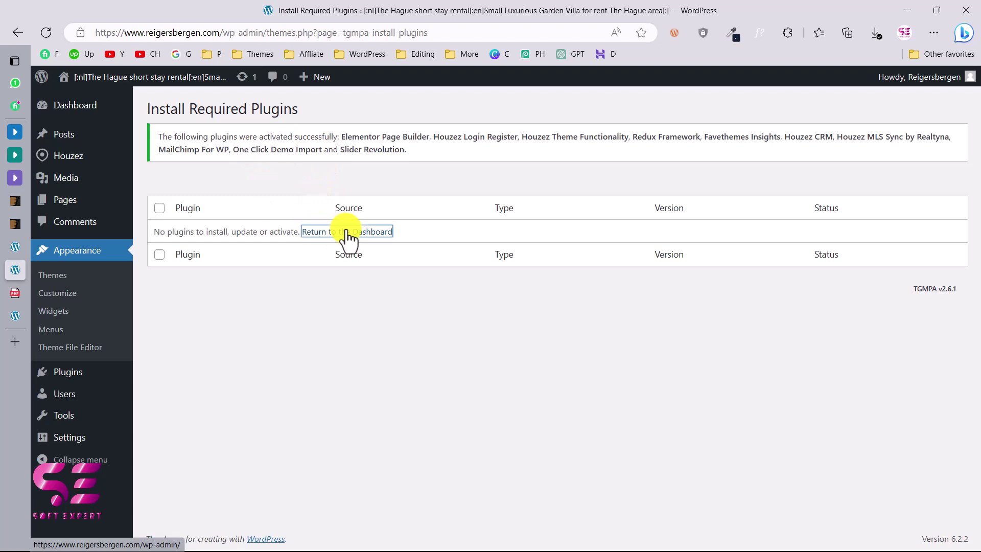
Open the live site's front page in a new browser tab
left_click(347, 232)
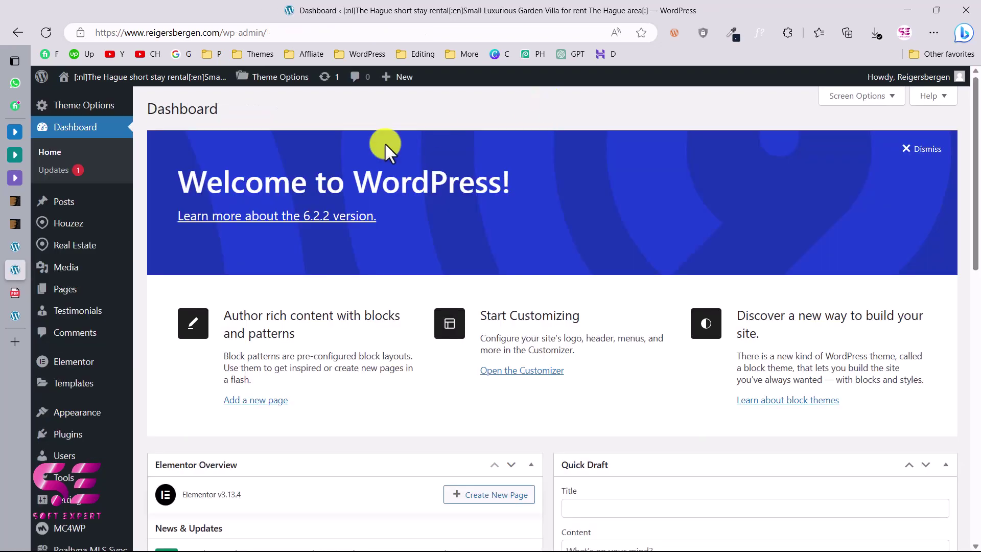
right_click(107, 82)
left_click(132, 82)
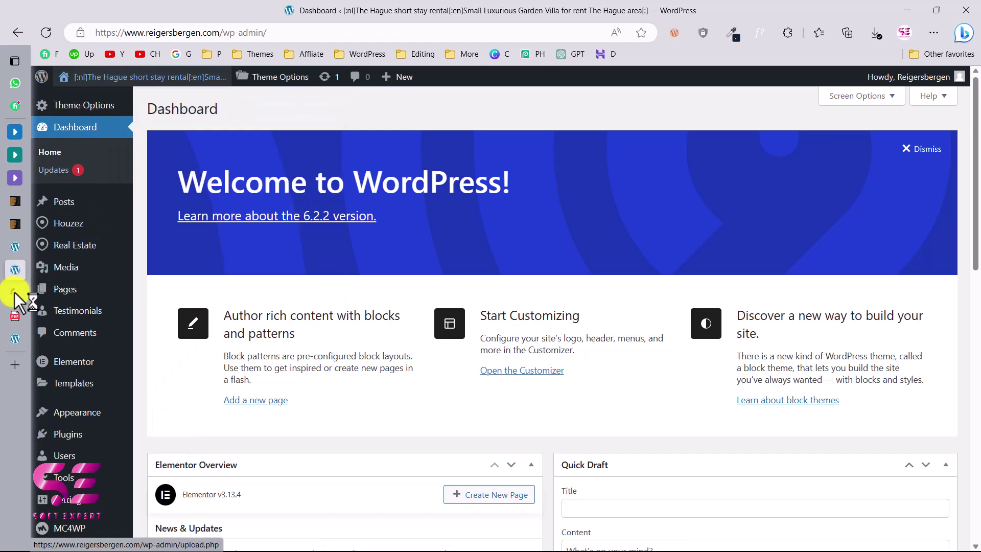
left_click(15, 293)
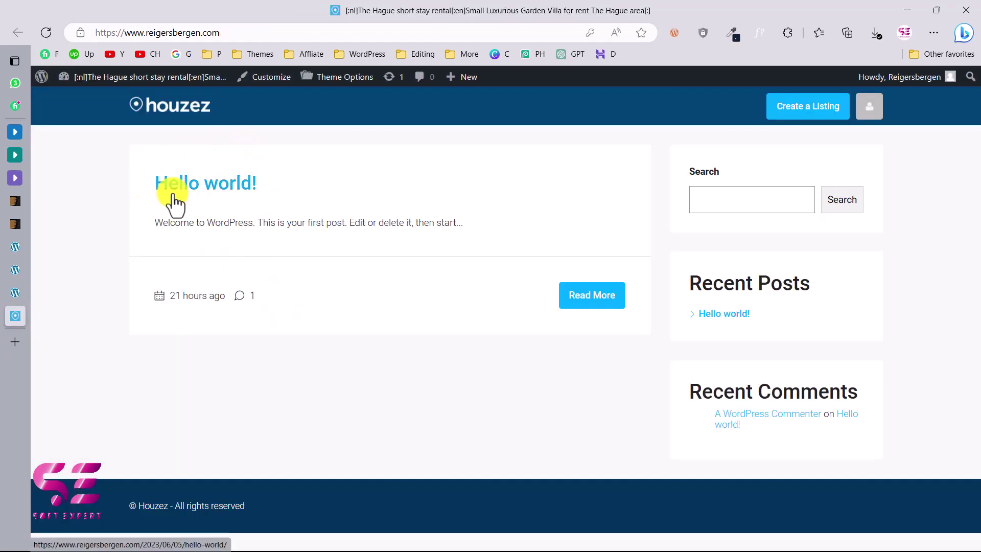
Scroll through the Silent Cider Dale demo's Amenities section, then return to the WordPress Dashboard
left_click(14, 247)
scroll(324, 270, "down", 8)
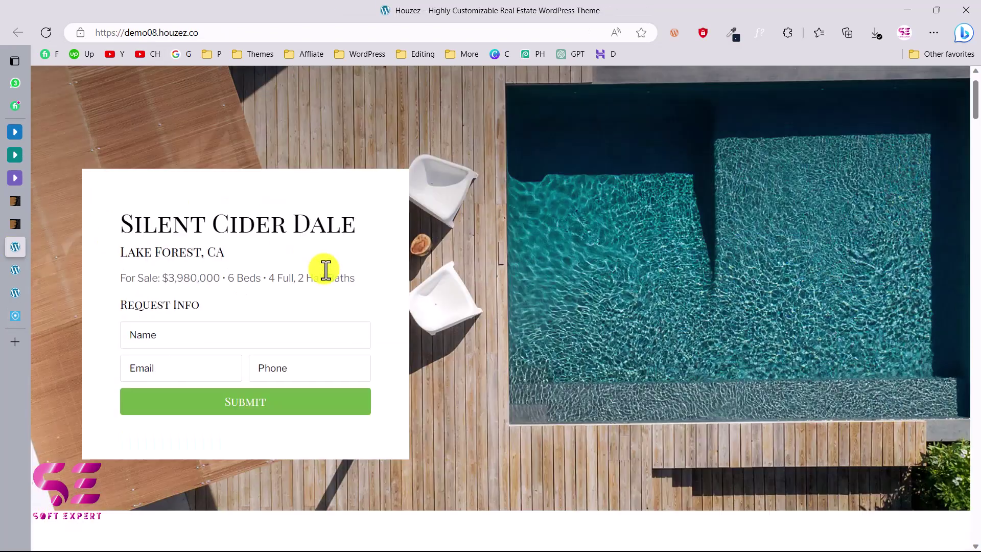
scroll(326, 269, "down", 10)
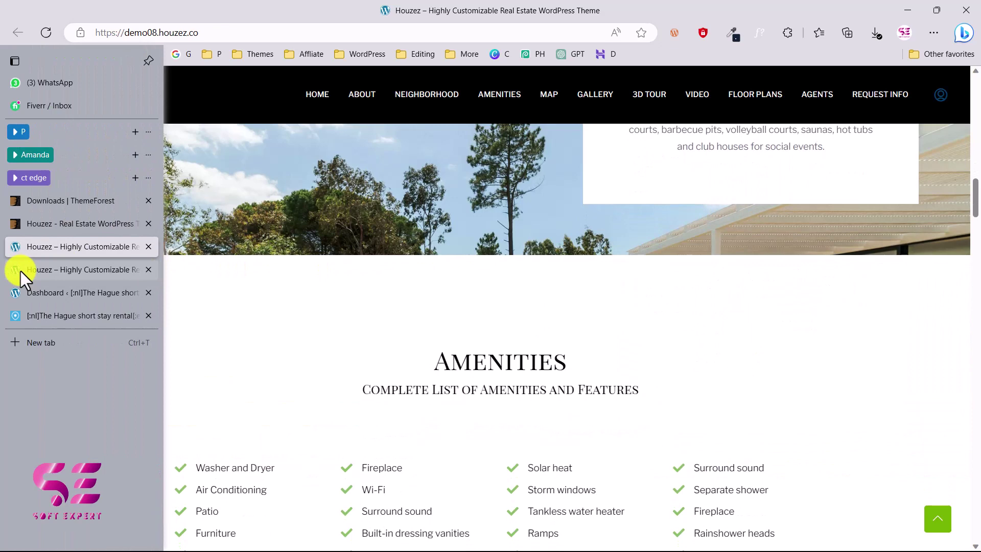
left_click(21, 270)
Under Houzez > Demo Import, find Houzez08 in the demo grid and choose Import Demo
mouse_move(77, 226)
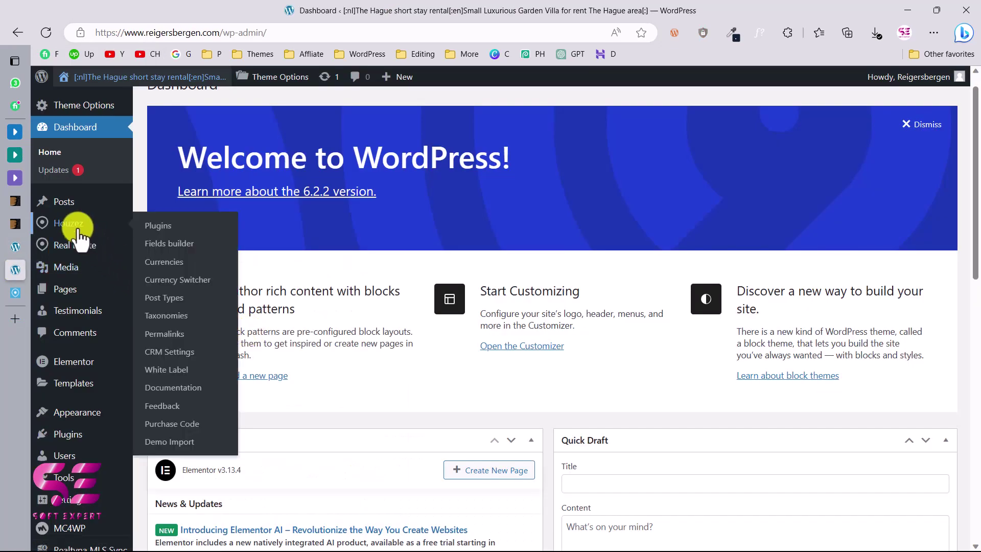
left_click(192, 445)
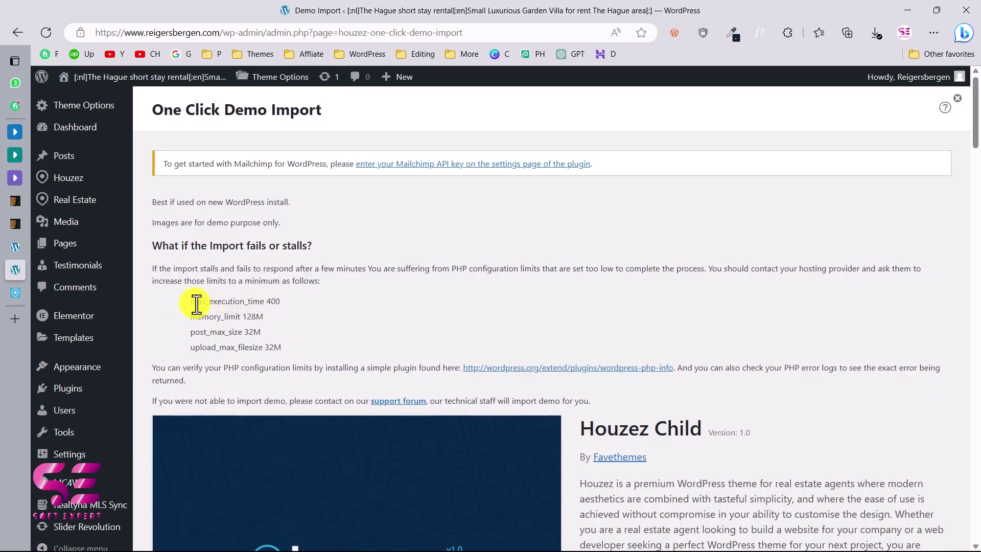
left_click(284, 344)
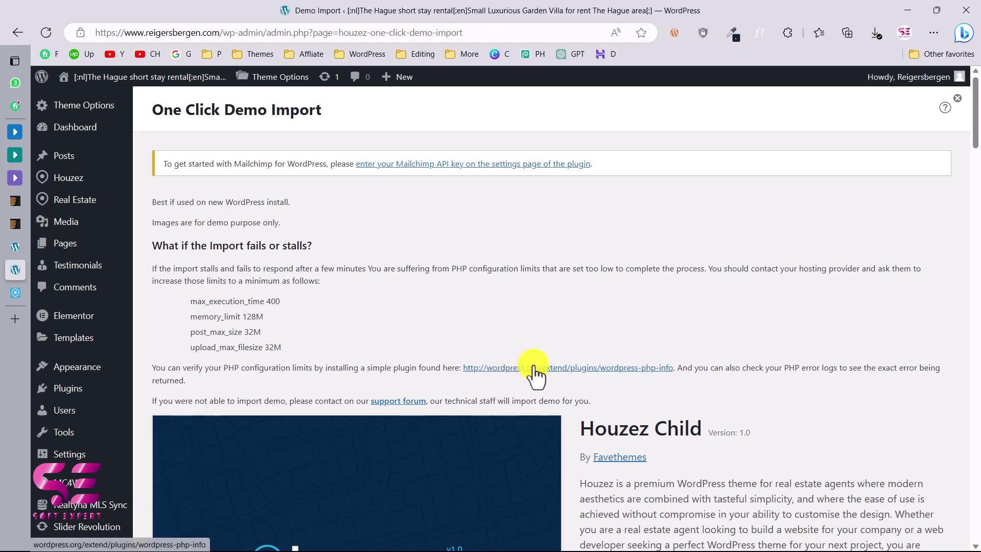
scroll(461, 369, "down", 10)
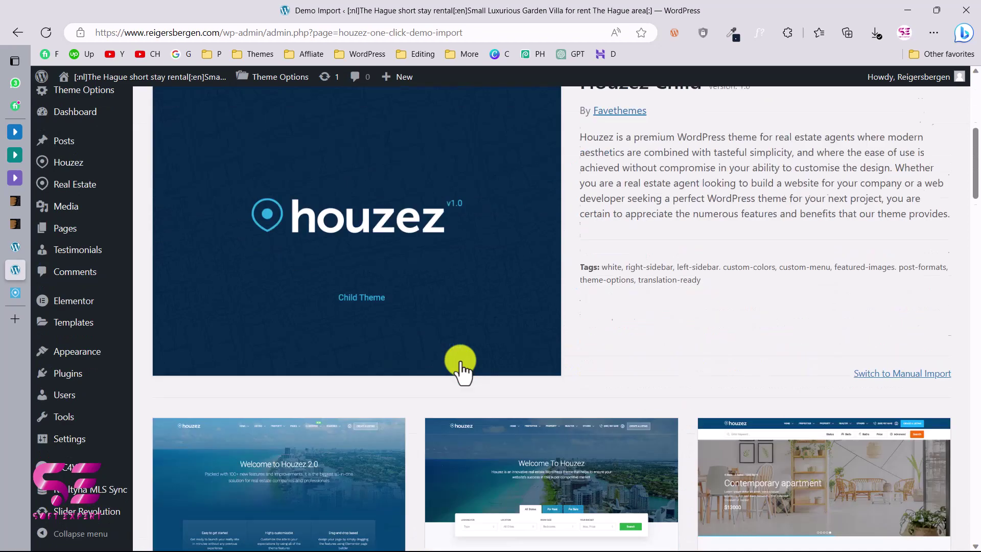
scroll(462, 369, "down", 1)
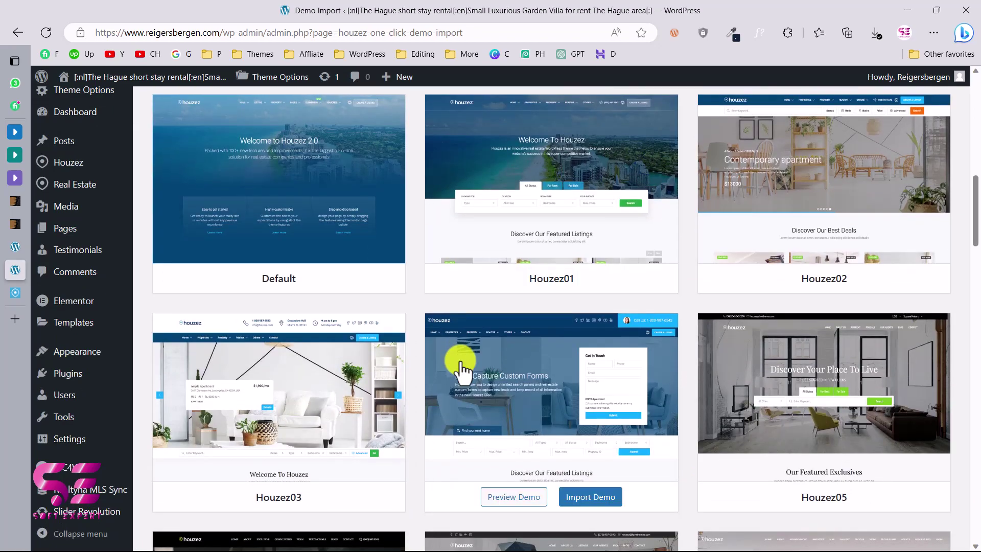
scroll(462, 369, "down", 6)
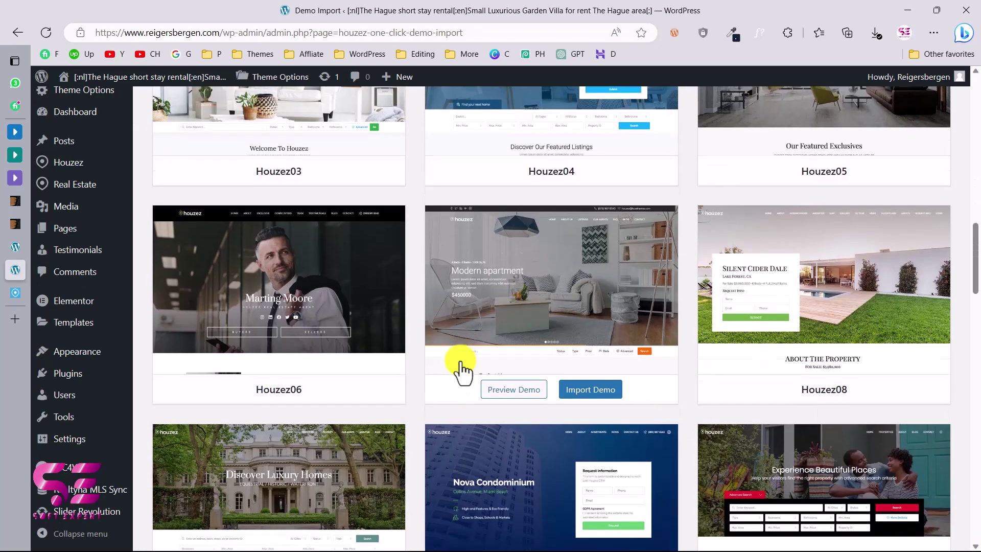
scroll(461, 369, "down", 5)
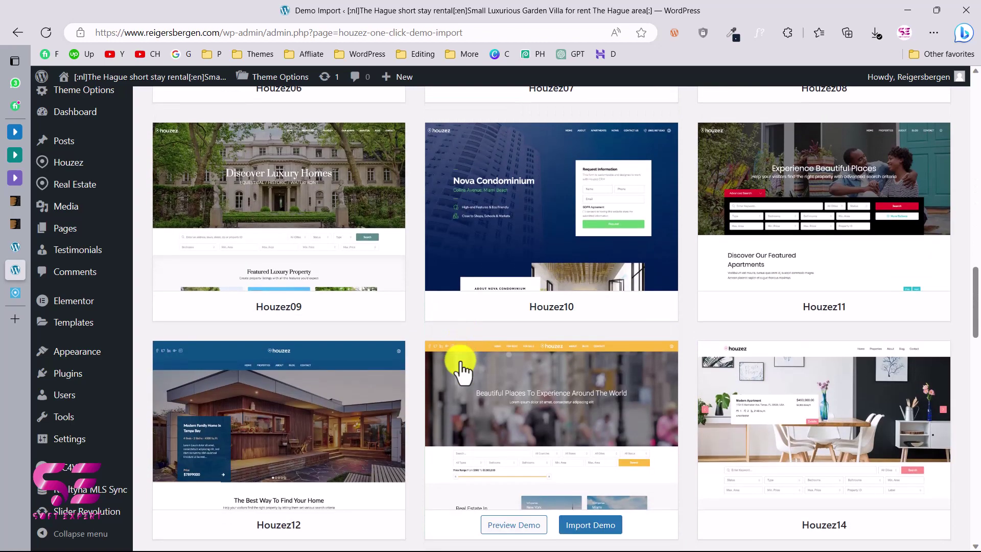
scroll(462, 369, "up", 5)
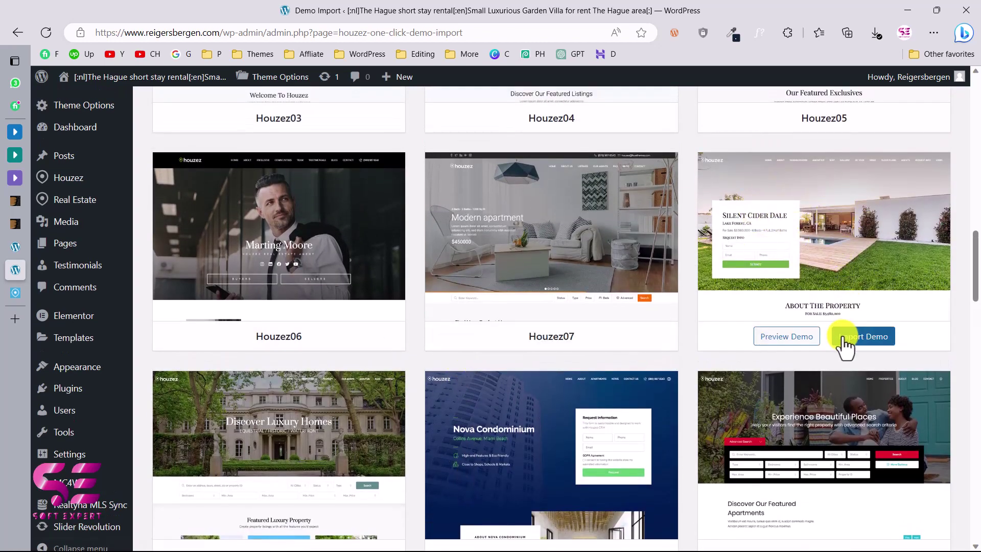
left_click(868, 340)
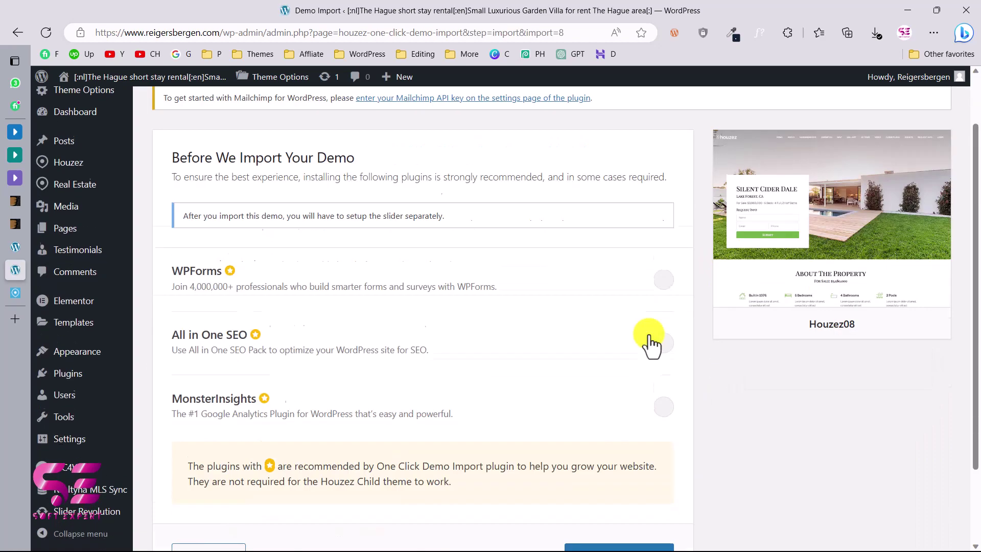
Choose Continue & Import to import the Houzez08 demo content
scroll(651, 344, "down", 2)
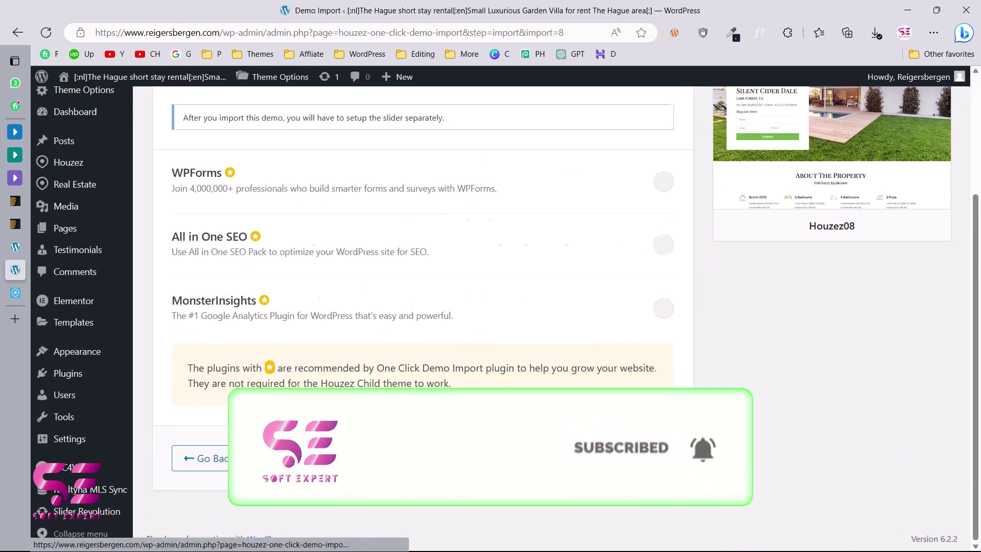
left_click(628, 458)
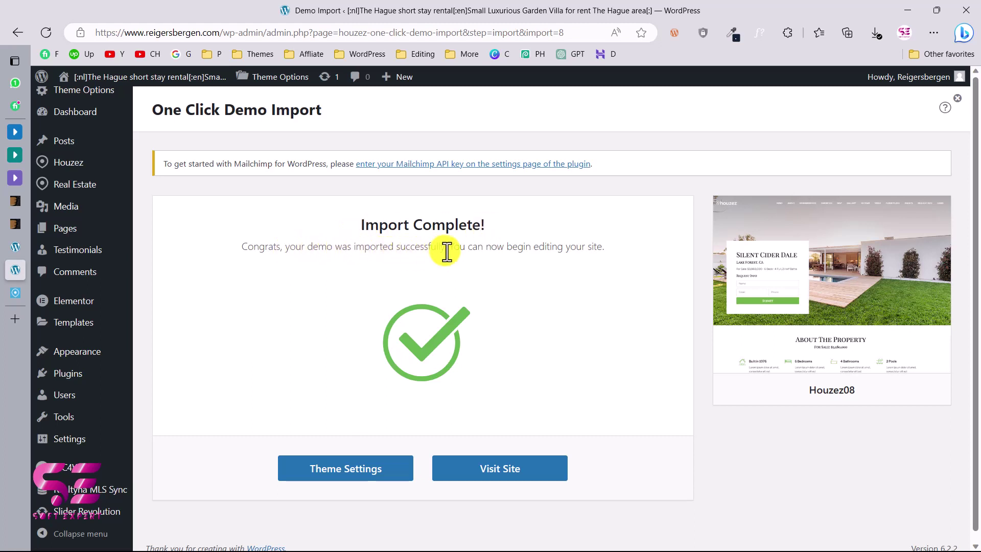
Go to the live site from the admin bar to see the Silent Cider Dale front page
left_click(499, 467)
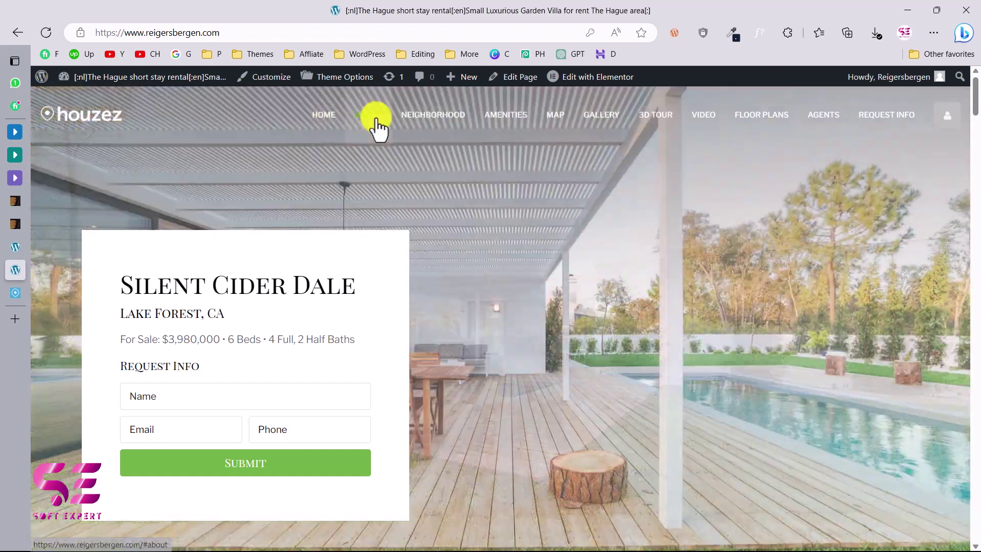
Visit each one-page menu section, from About The Property through Request Info
left_click(371, 119)
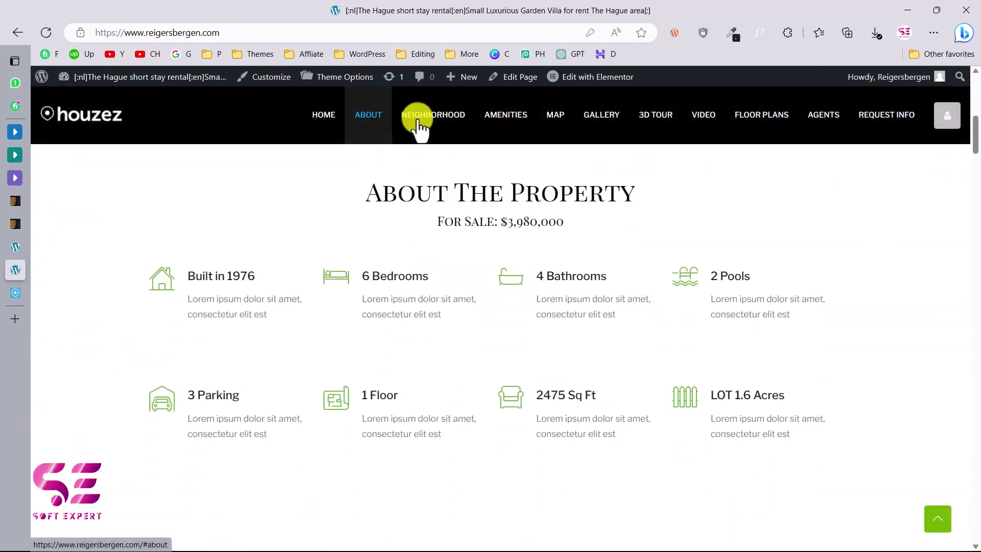
left_click(438, 128)
left_click(495, 128)
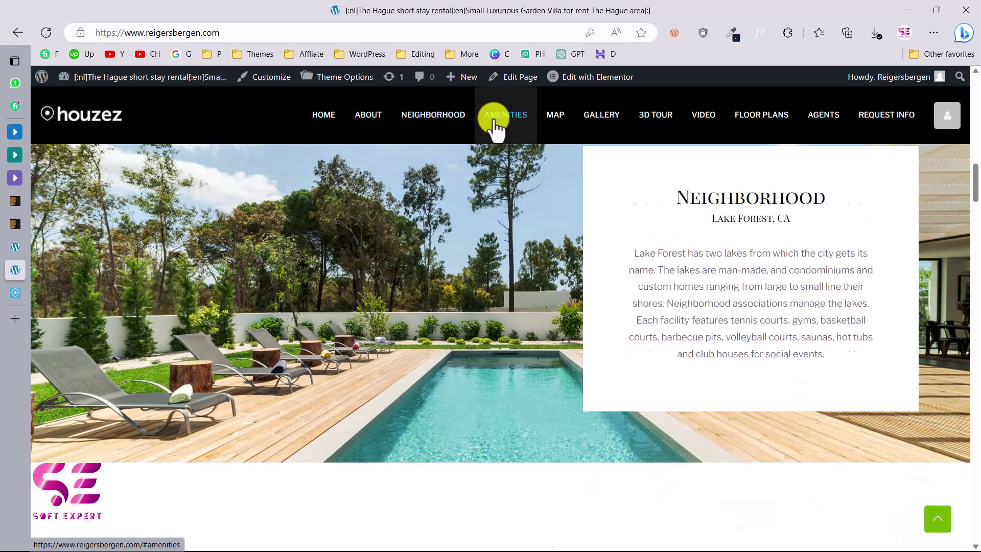
left_click(602, 122)
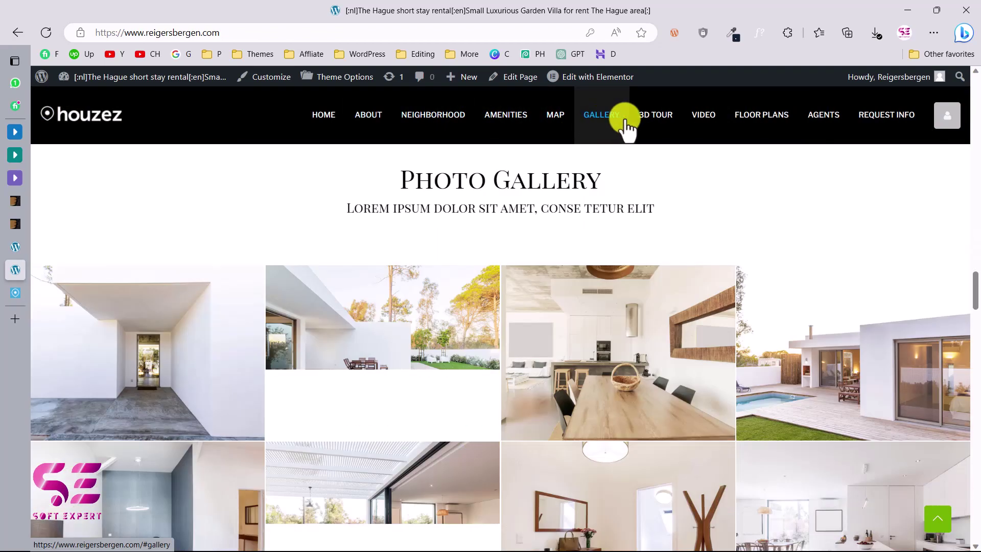
left_click(654, 125)
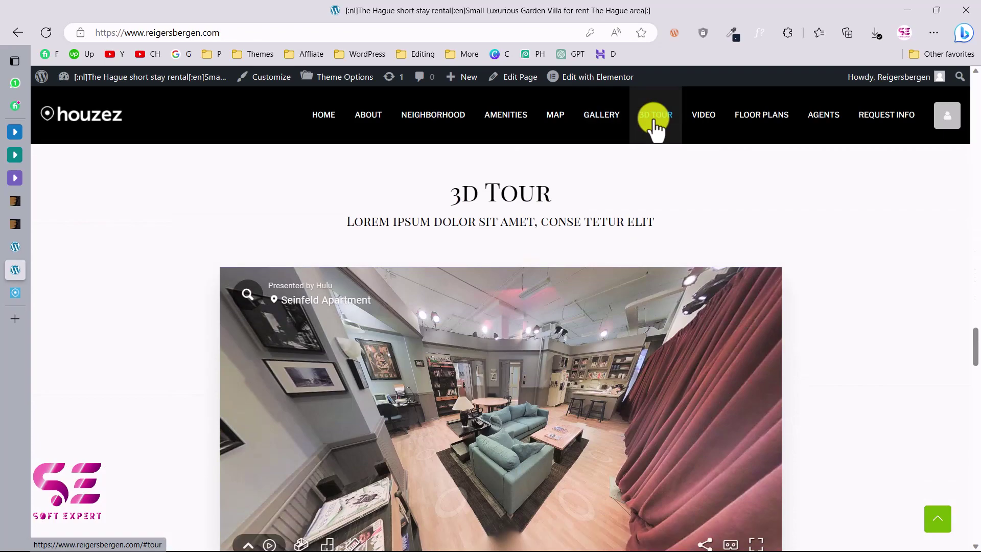
left_click(701, 122)
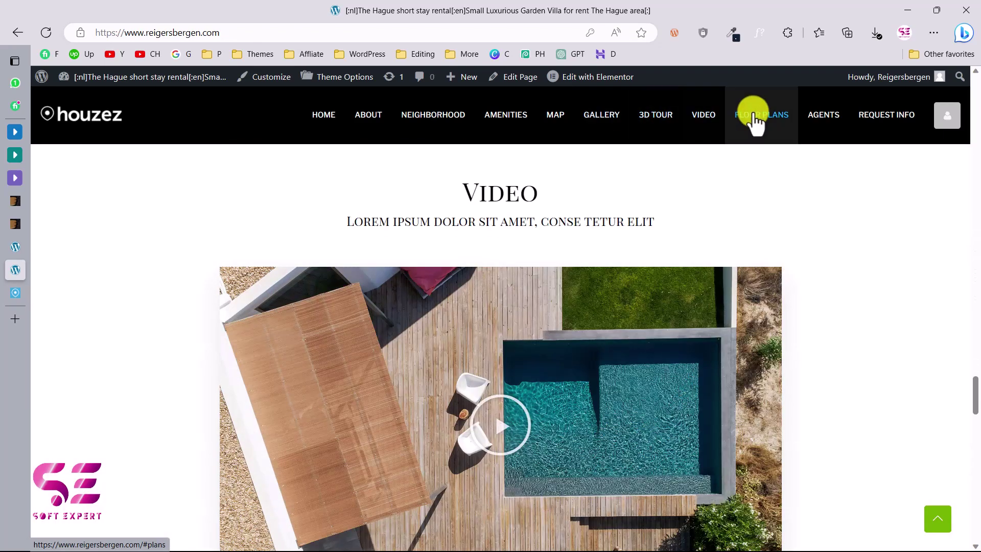
left_click(755, 121)
left_click(817, 124)
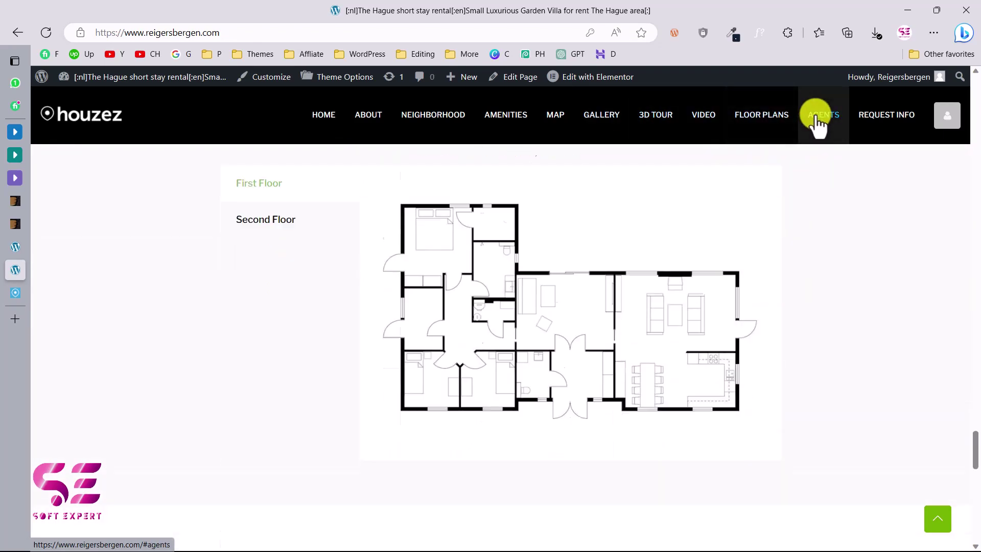
left_click(868, 120)
Scroll back up the page, clearing a stray text selection and nudging the 3D tour view
scroll(624, 292, "up", 8)
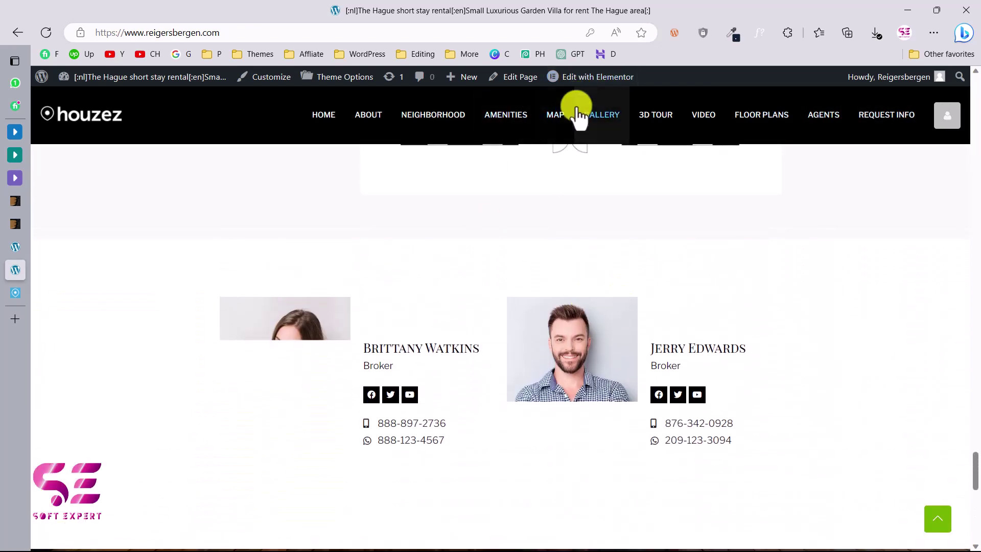
scroll(552, 327, "up", 1)
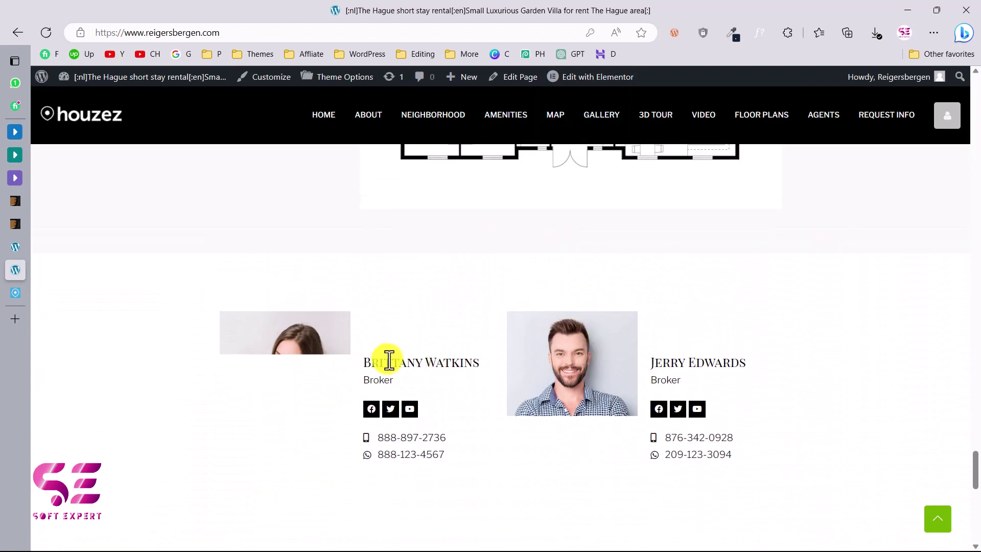
left_click(452, 362)
scroll(456, 441, "up", 7)
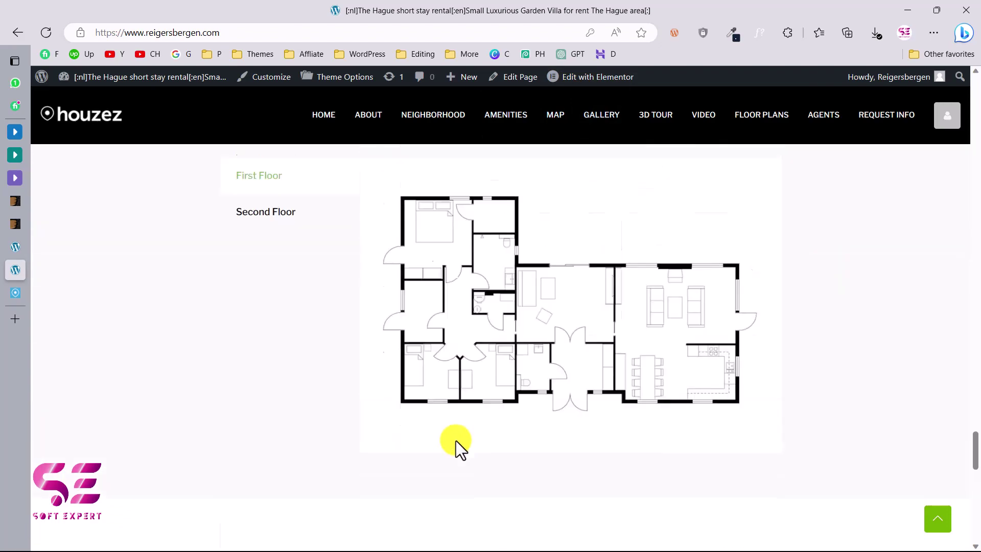
scroll(536, 385, "up", 10)
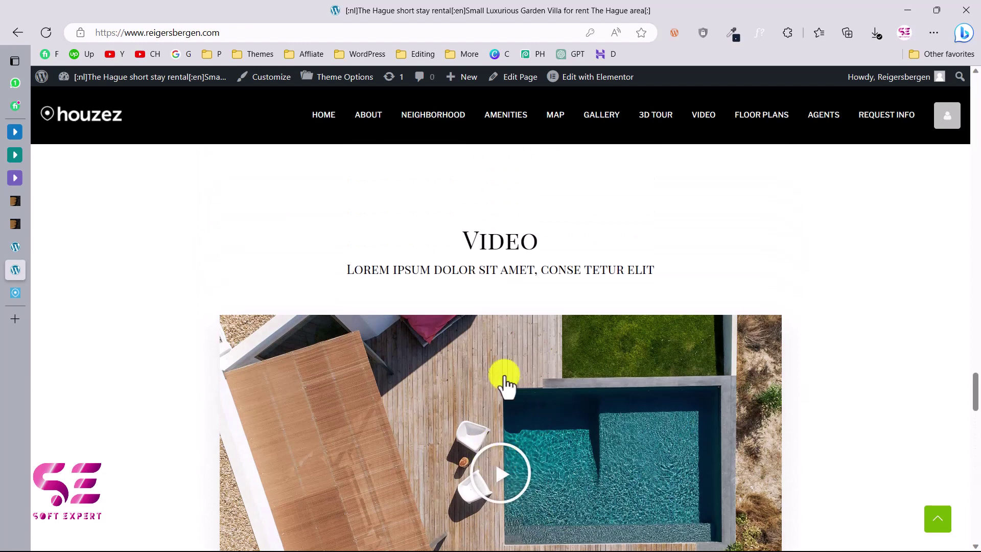
scroll(539, 452, "up", 5)
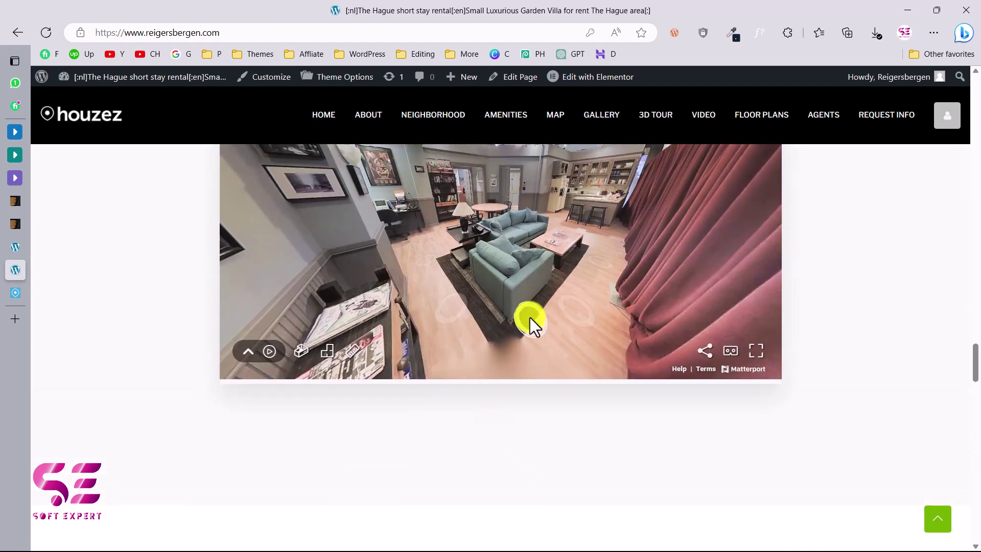
left_click(529, 317)
scroll(875, 329, "up", 10)
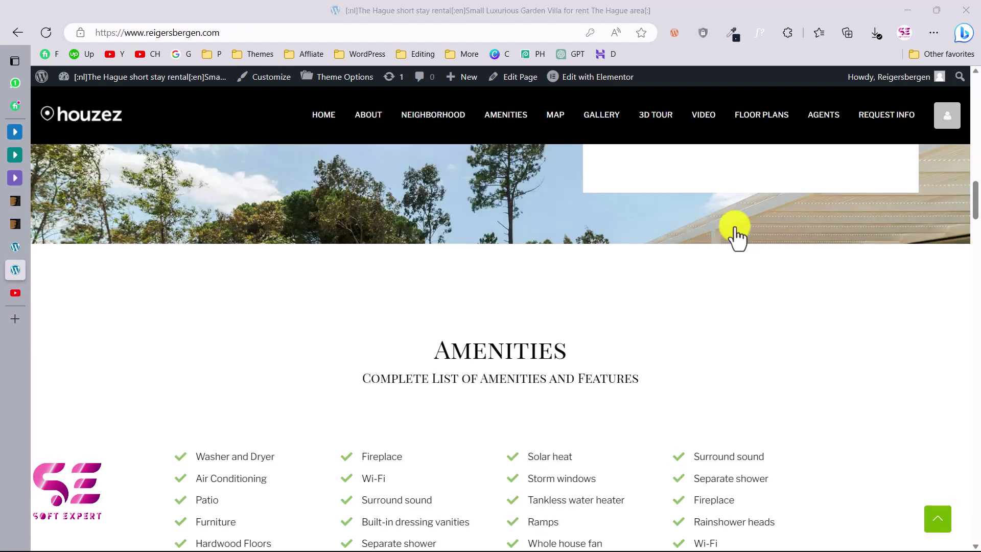
Check the Soft Expert YouTube tab and the property site, then return to the Houzez ThemeForest preview
left_click(14, 294)
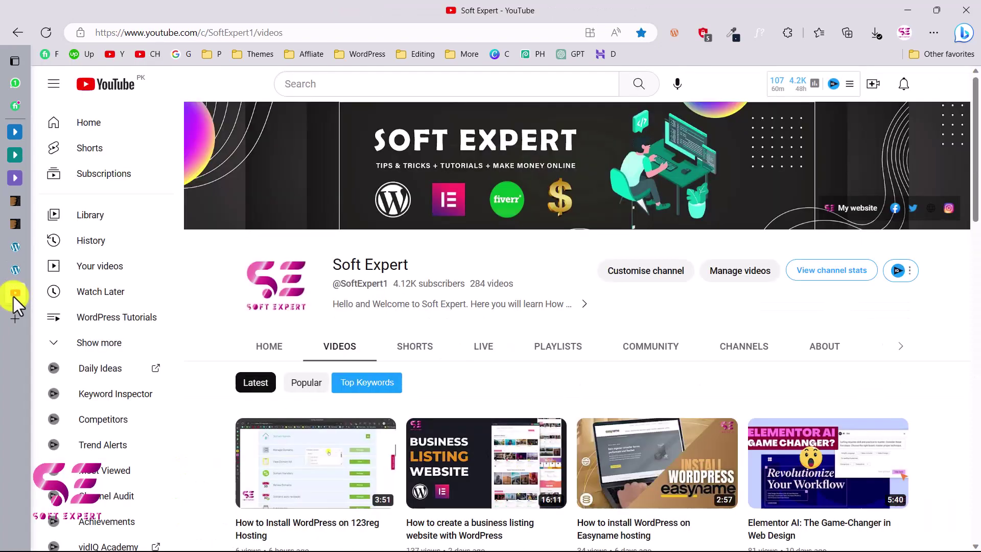
scroll(398, 360, "down", 4)
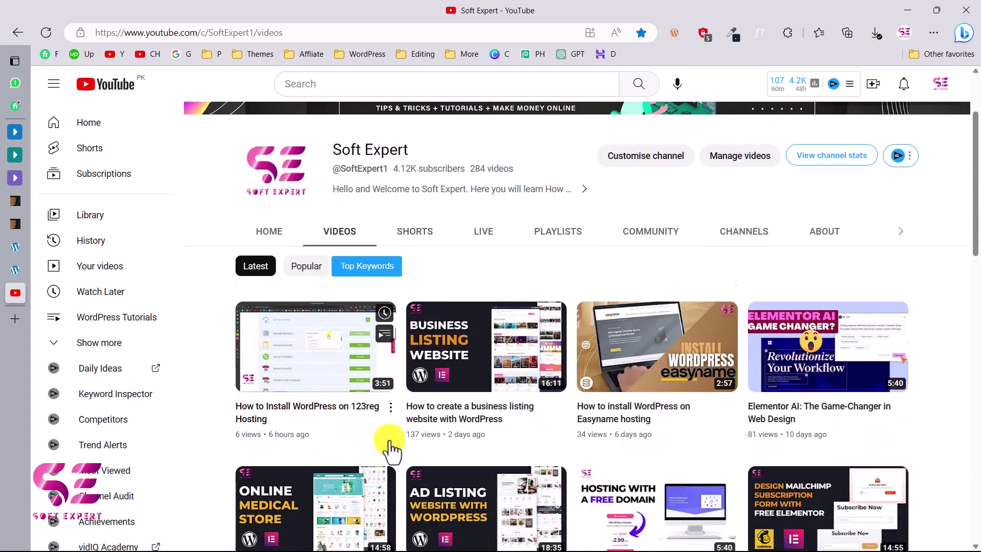
scroll(231, 411, "down", 12)
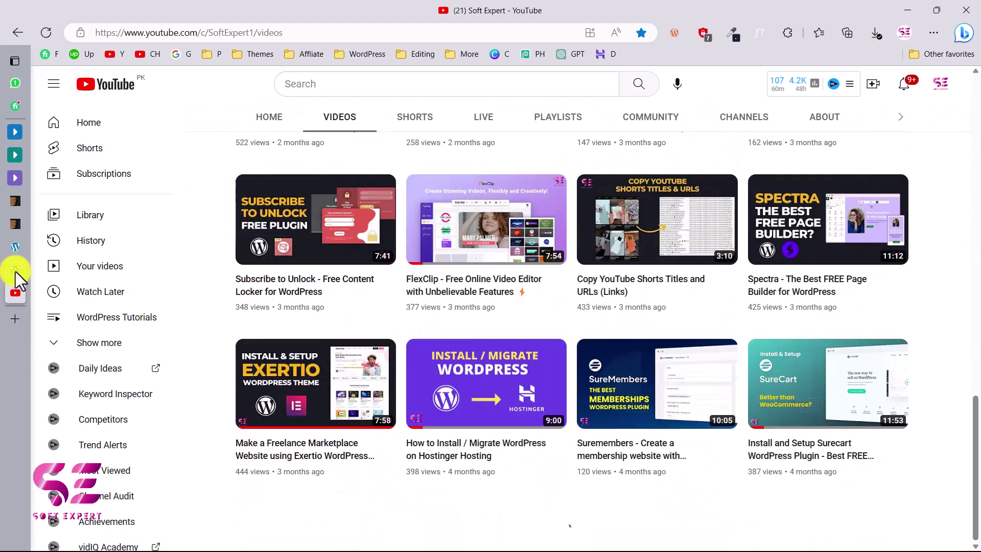
left_click(16, 269)
scroll(342, 310, "down", 4)
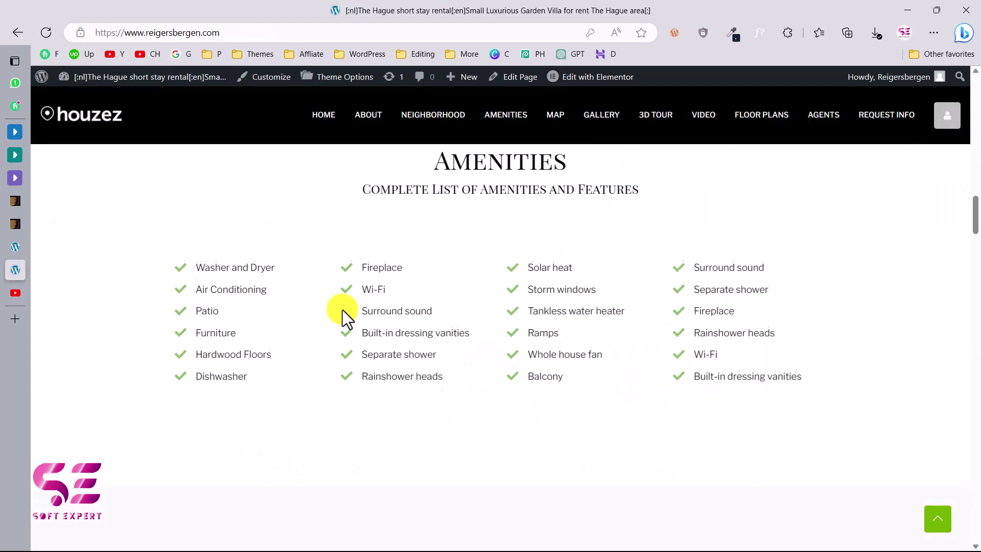
scroll(342, 309, "up", 5)
scroll(342, 309, "up", 10)
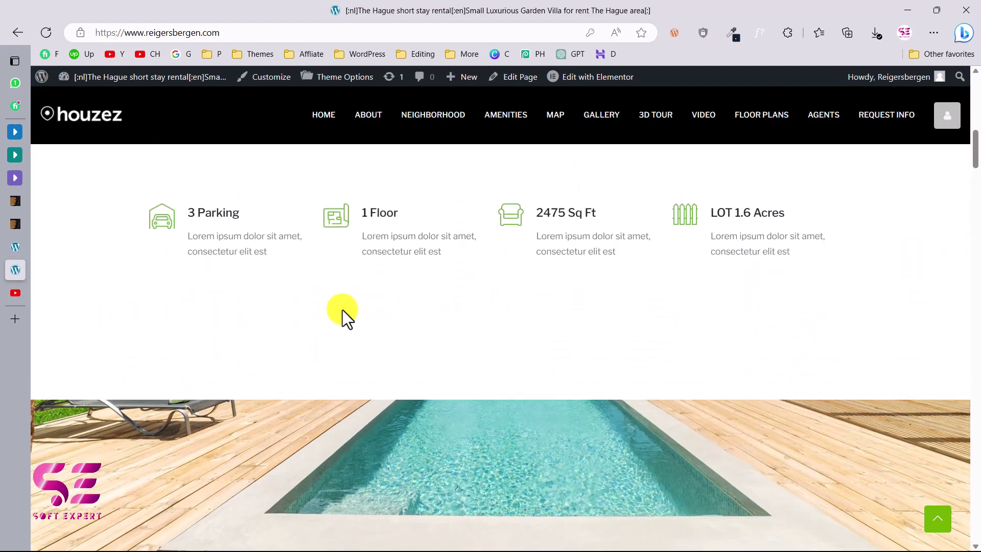
scroll(342, 309, "up", 1)
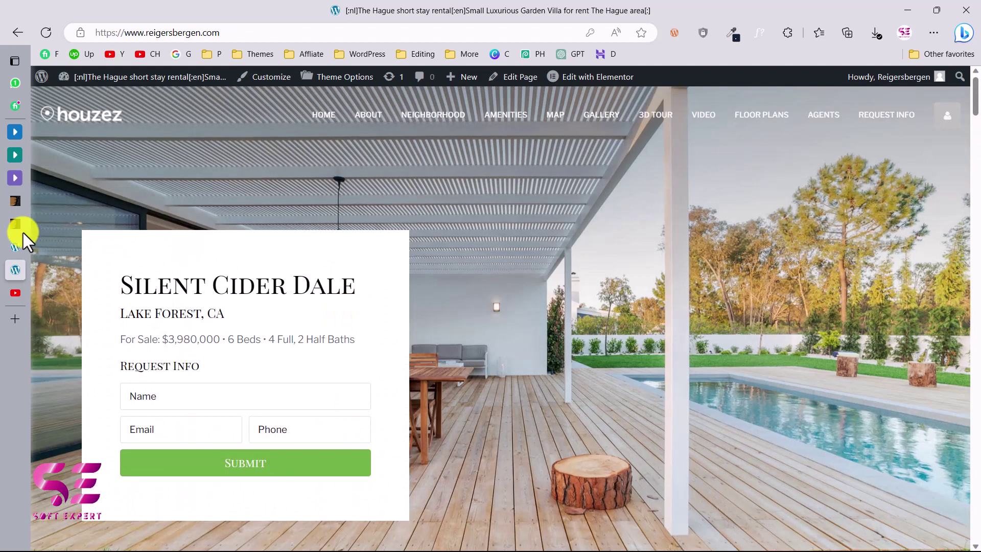
left_click(29, 231)
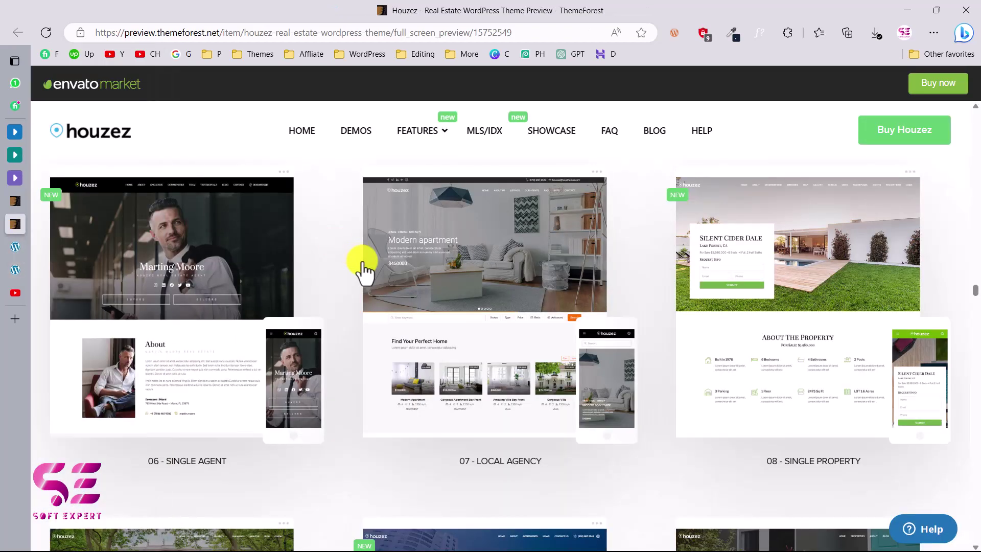
Scroll through the Houzez demo grid past 08 - Single Property
scroll(361, 262, "down", 2)
scroll(364, 269, "up", 3)
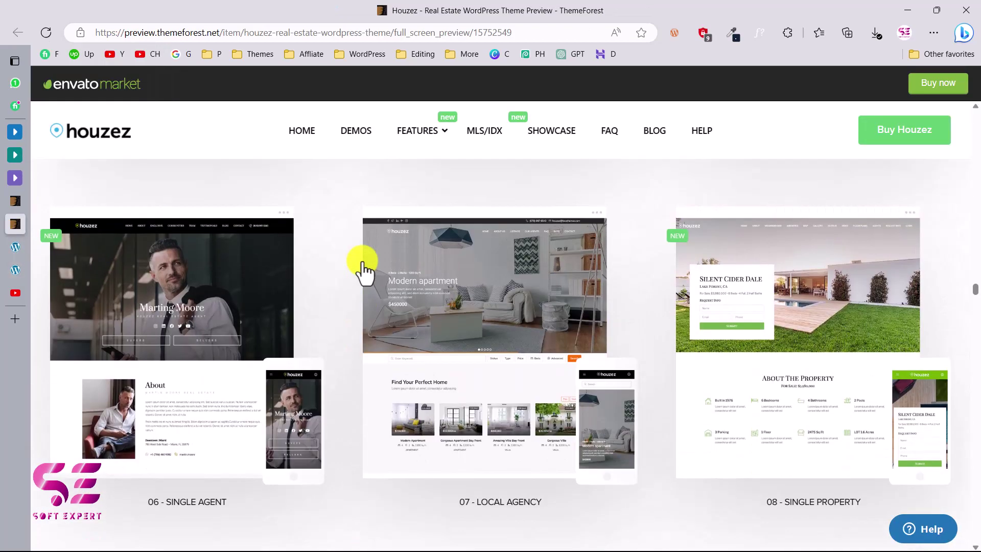
scroll(364, 268, "down", 4)
scroll(567, 317, "down", 5)
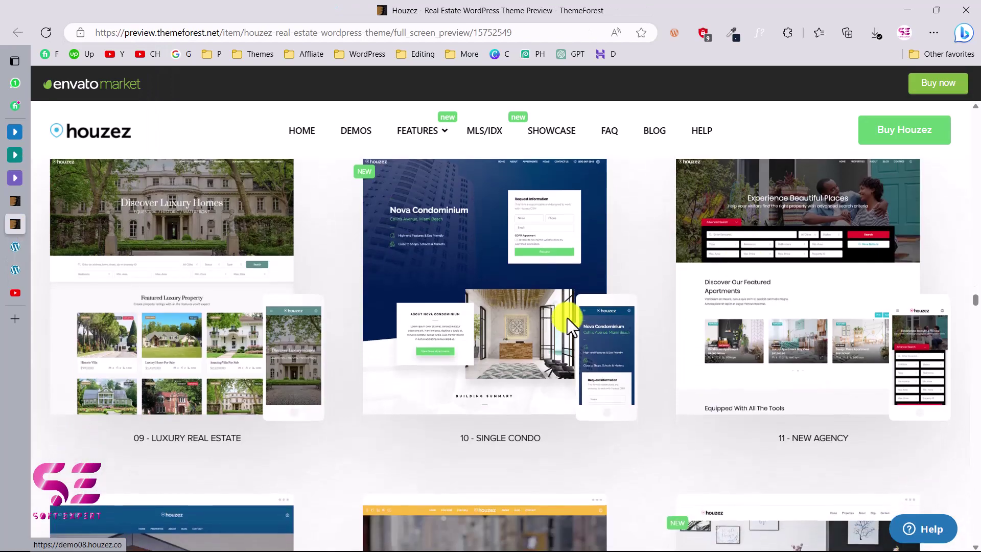
scroll(330, 323, "down", 3)
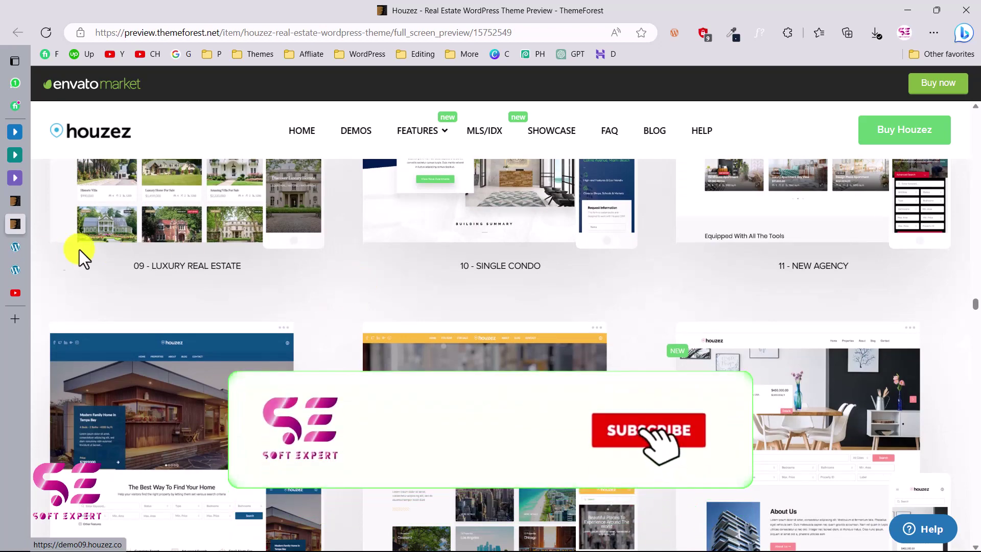
Return to the live property site and scroll to its 3 Parking, 1 Floor, 2475 Sq Ft details
mouse_move(26, 281)
left_click(63, 266)
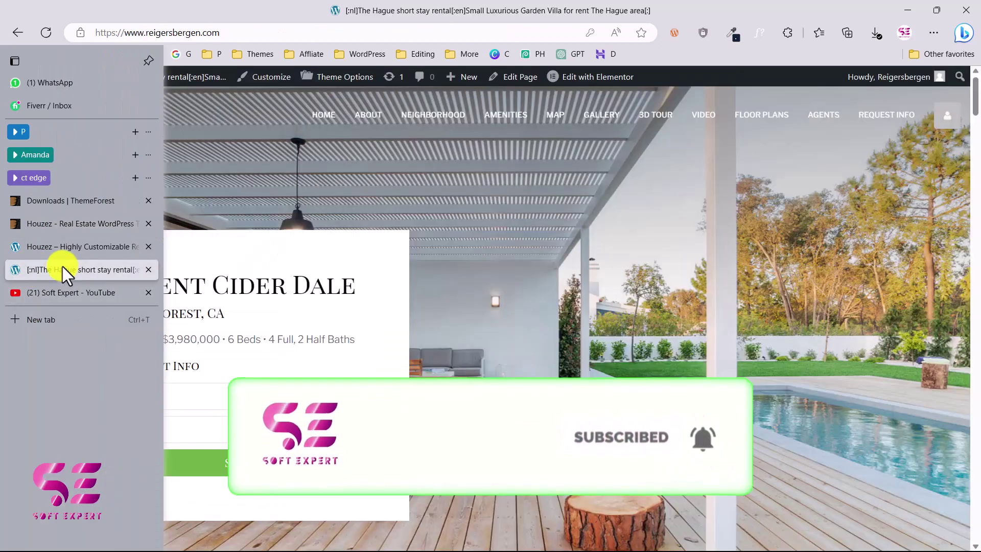
scroll(502, 305, "down", 10)
scroll(502, 305, "down", 6)
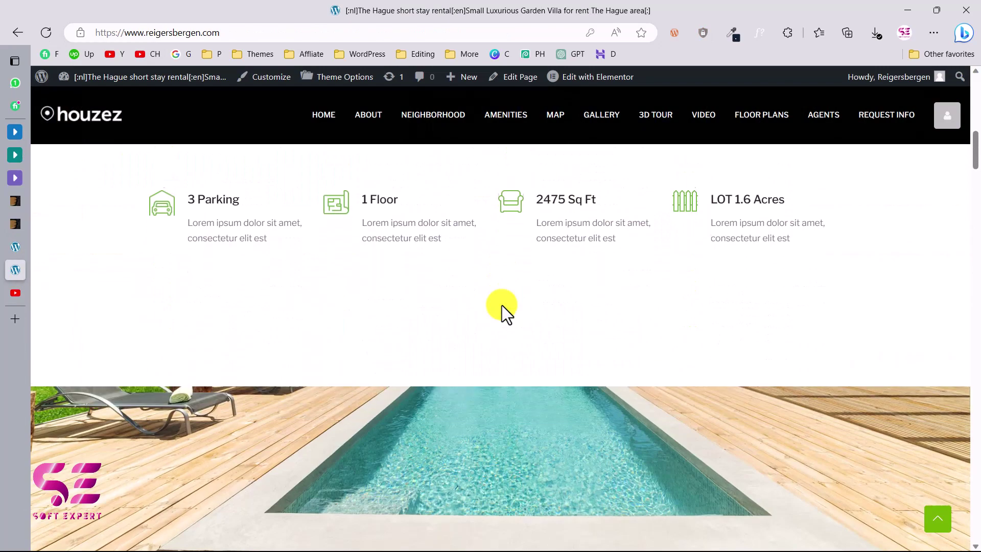